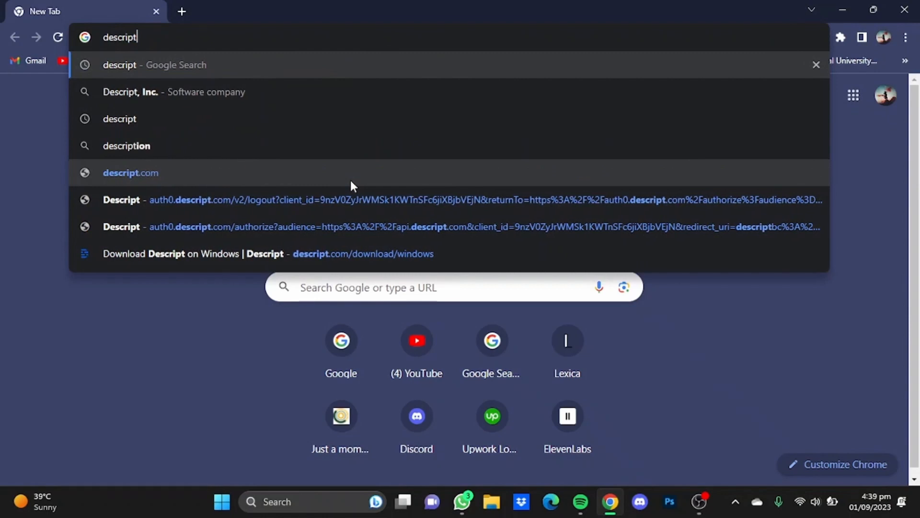
Search the web for descript and open its free download page at the Mac and Windows versions.
key("Return")
scroll(623, 240, "down", 5)
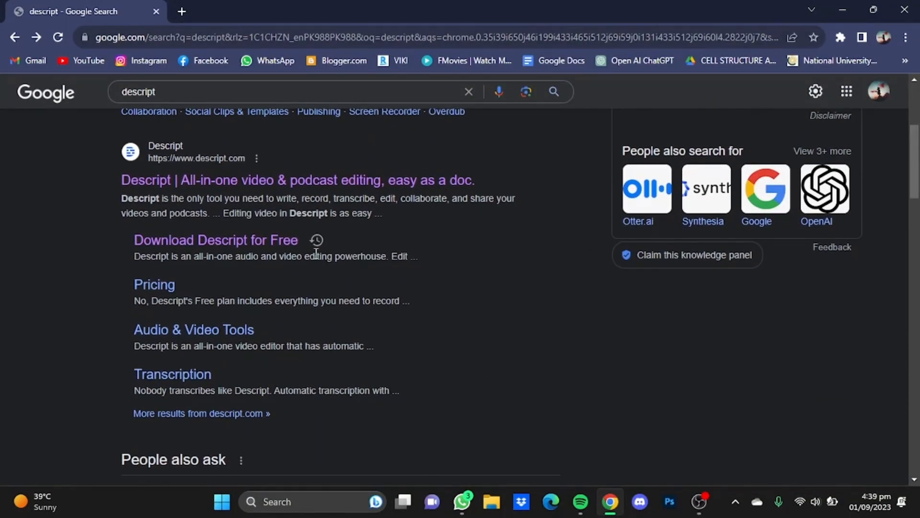
left_click(264, 246)
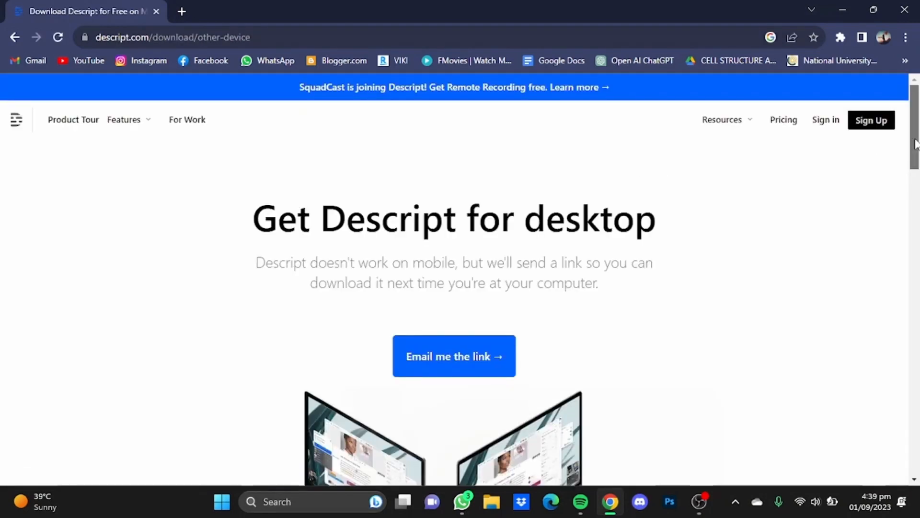
left_click_drag(915, 140, 904, 302)
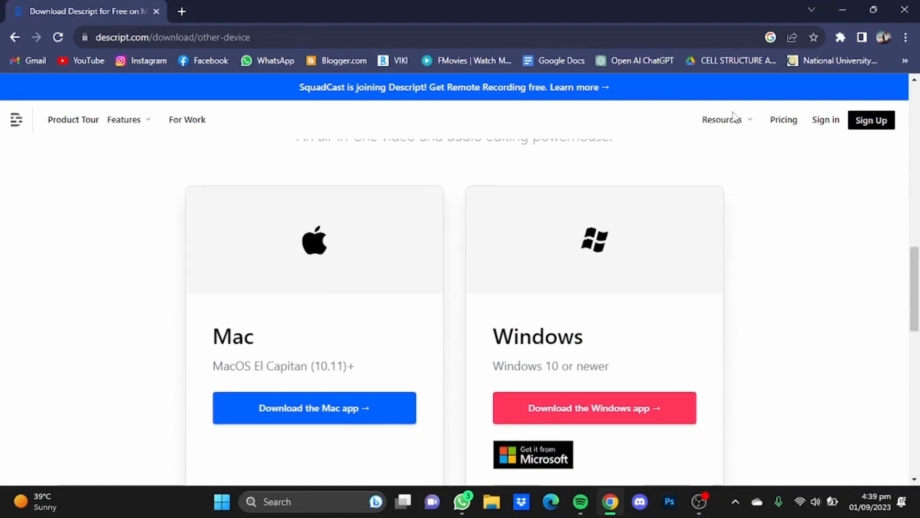
scroll(766, 372, "down", 1)
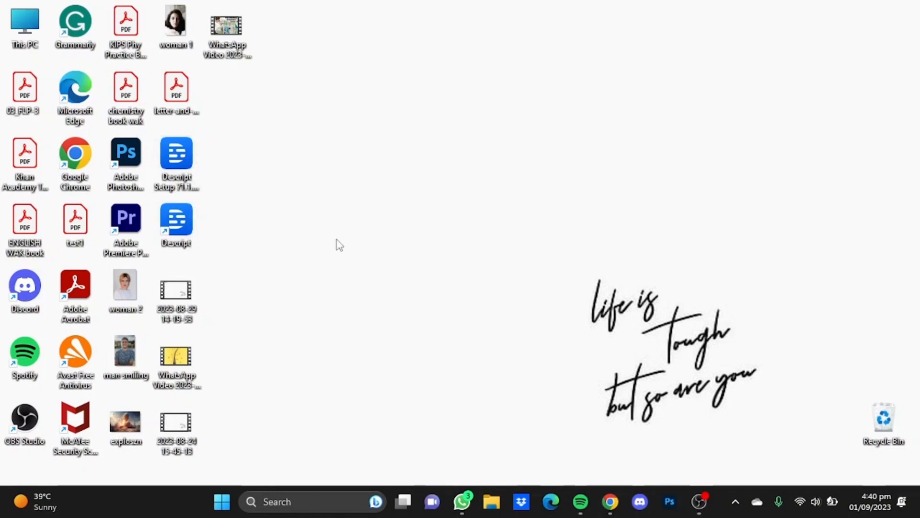
Open the Descript desktop app and create a new video project.
right_click(183, 222)
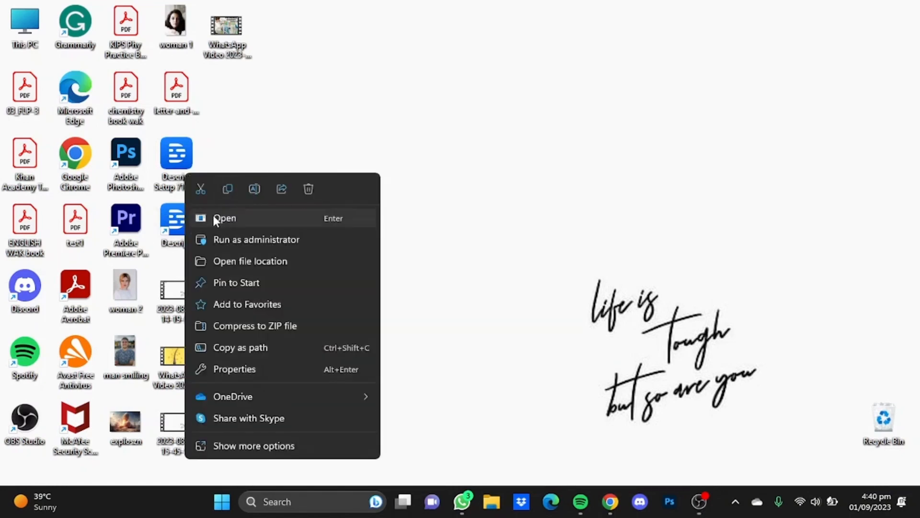
left_click(213, 217)
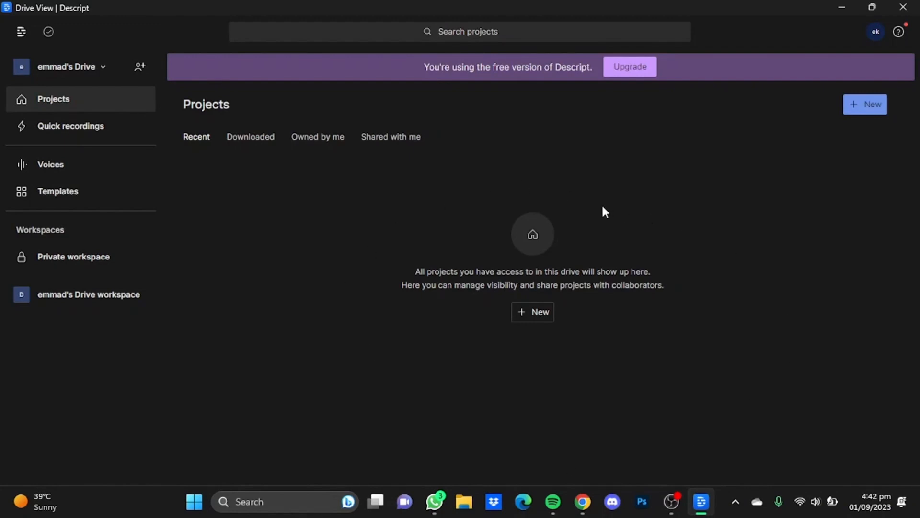
left_click(865, 114)
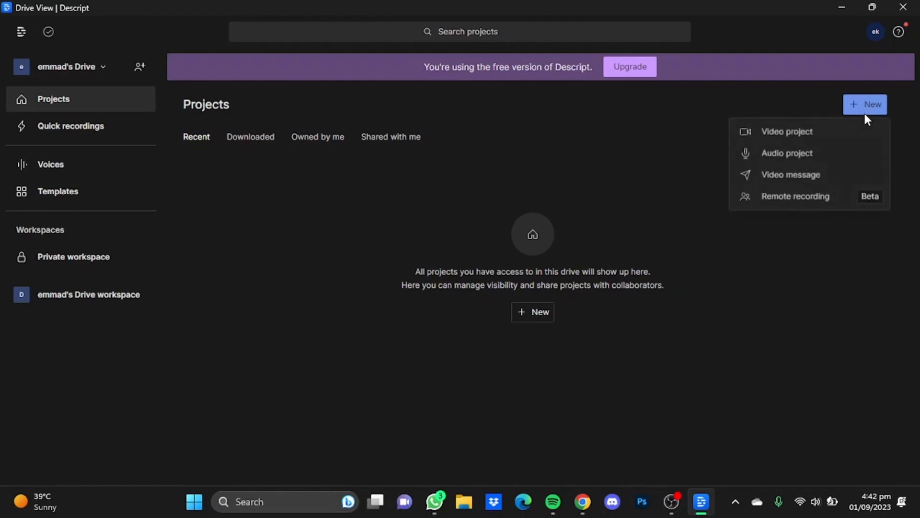
left_click(809, 134)
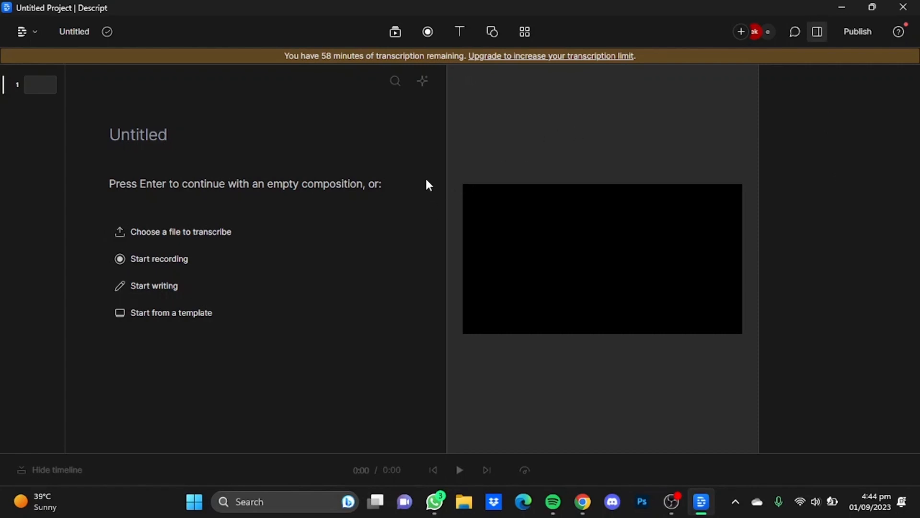
Import WhatsApp Video 2023-08-20 at 16.16.51 from the Desktop and place it in the script for transcription.
left_click(395, 37)
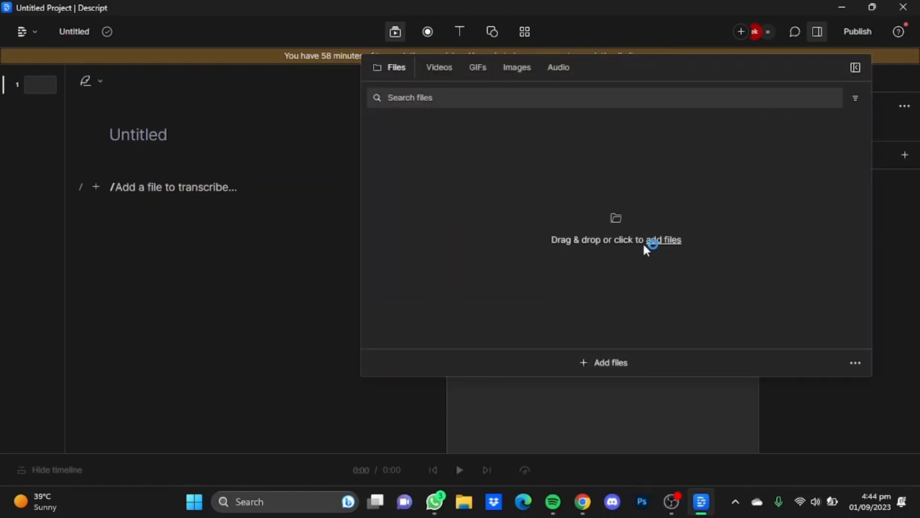
left_click(669, 246)
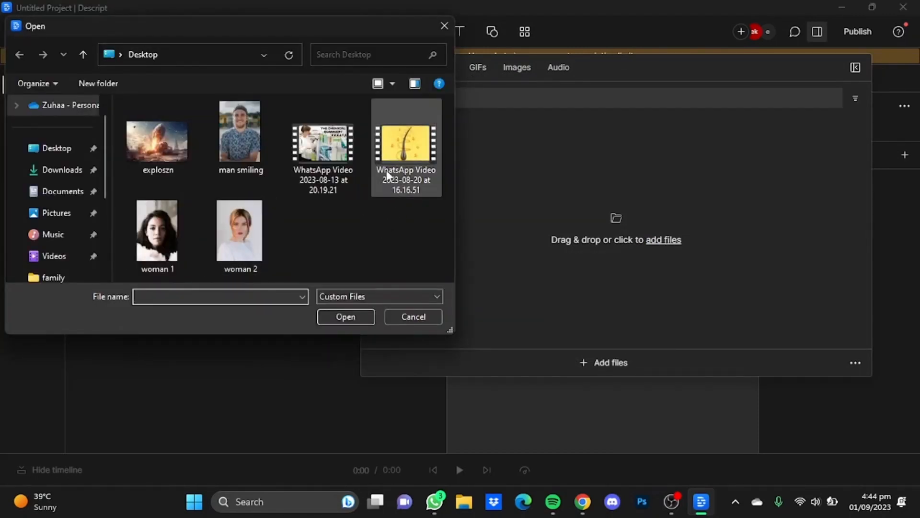
left_click(405, 146)
left_click(357, 321)
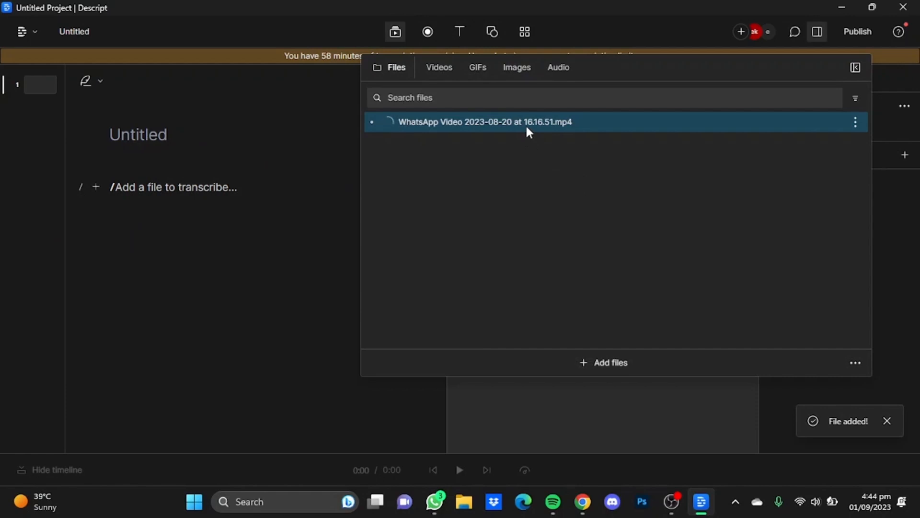
left_click_drag(527, 133, 304, 267)
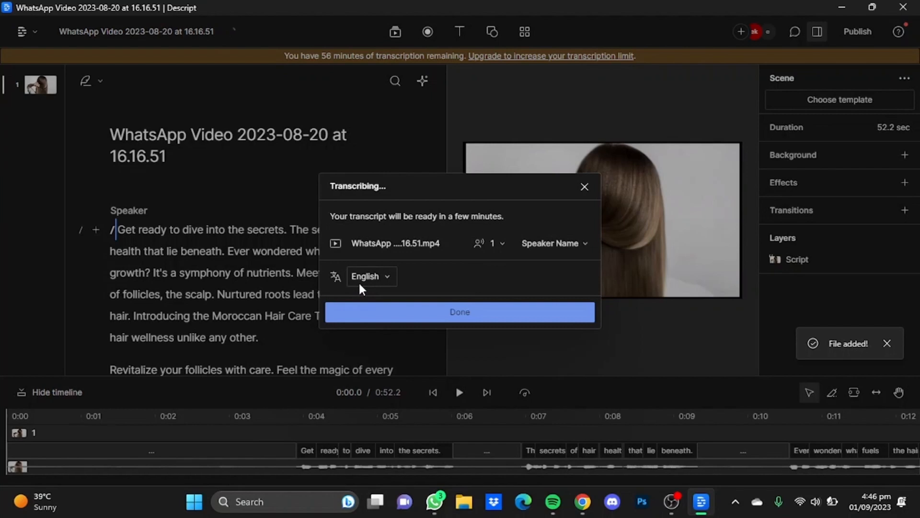
Review the speaker count and language choices, keep 1 speaker and English, and finish the transcription setup.
left_click(489, 243)
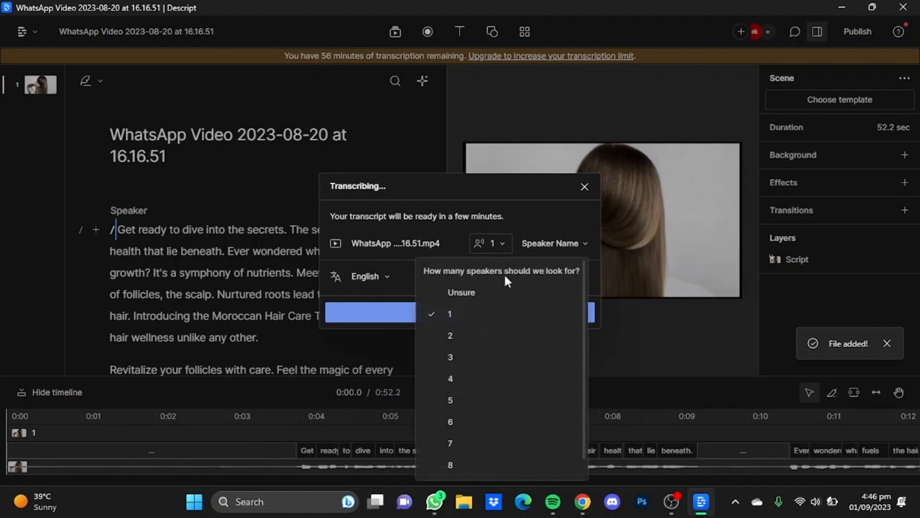
left_click(457, 237)
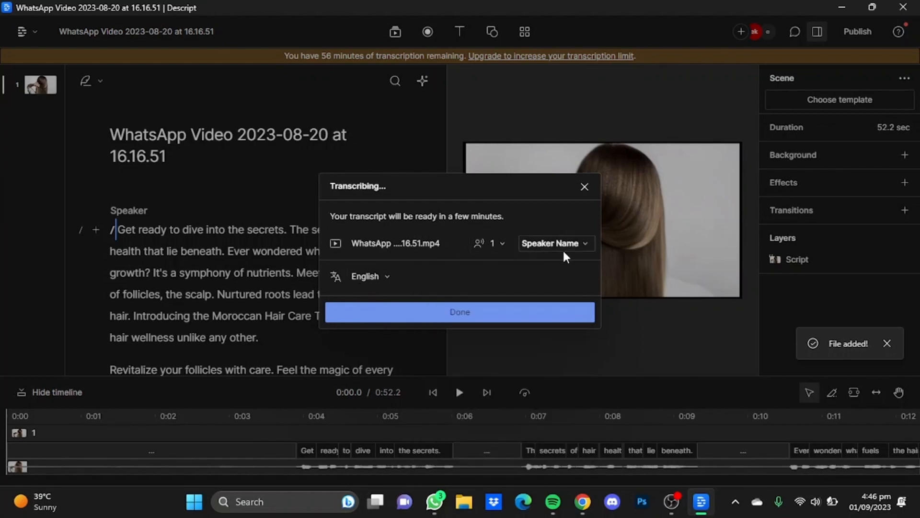
left_click(372, 283)
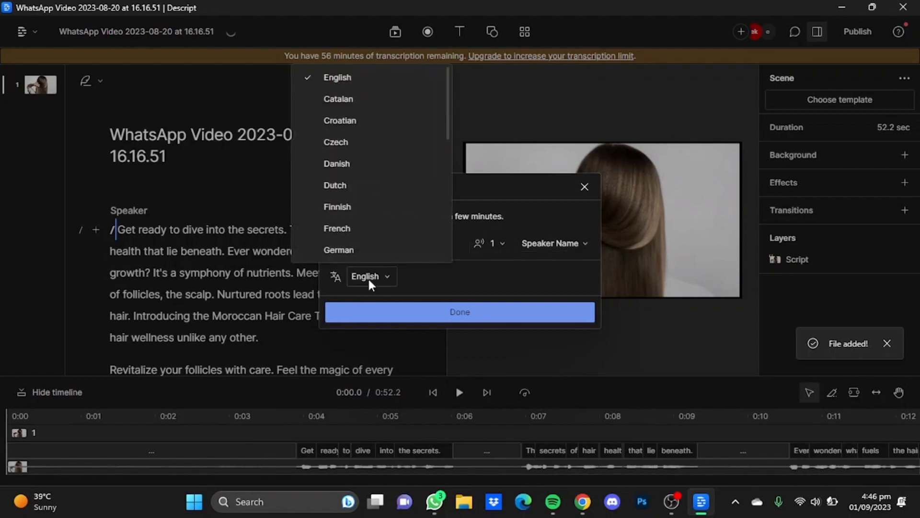
left_click(410, 295)
left_click(411, 311)
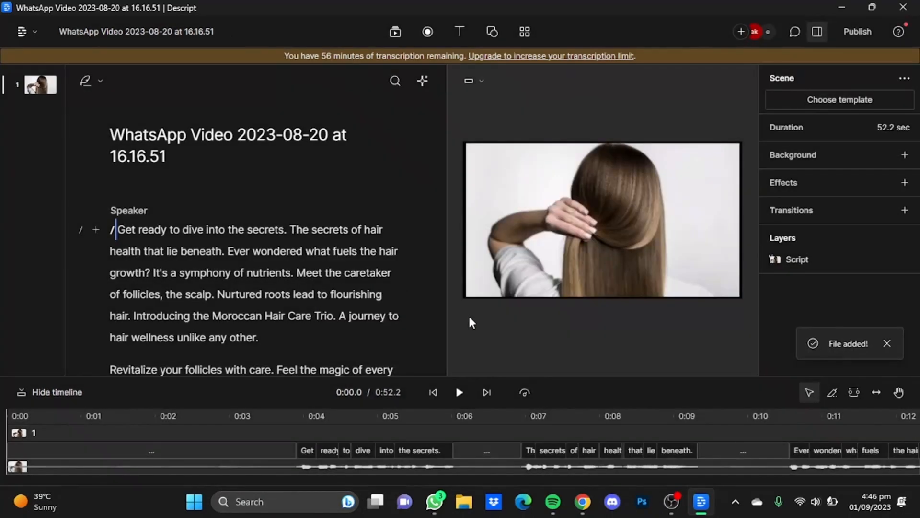
Examine the recording options, the text and shape types available, and the template gallery.
left_click(431, 36)
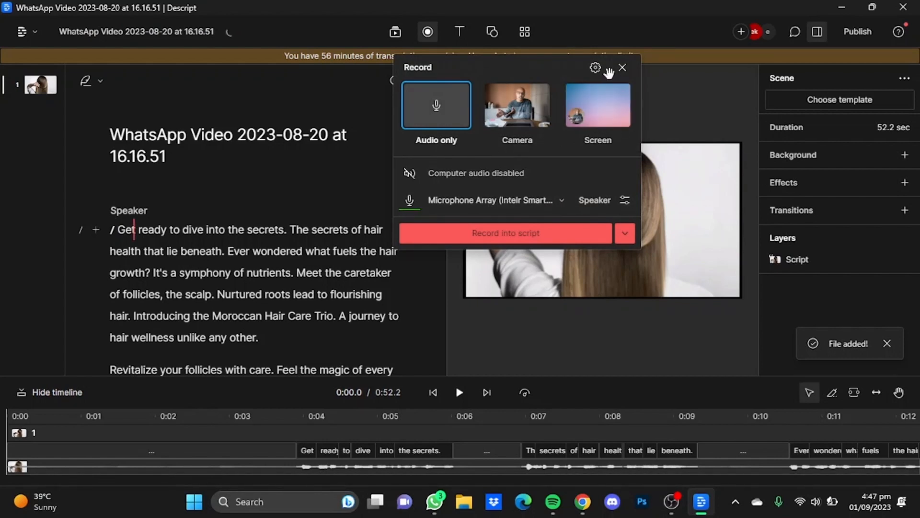
left_click(622, 67)
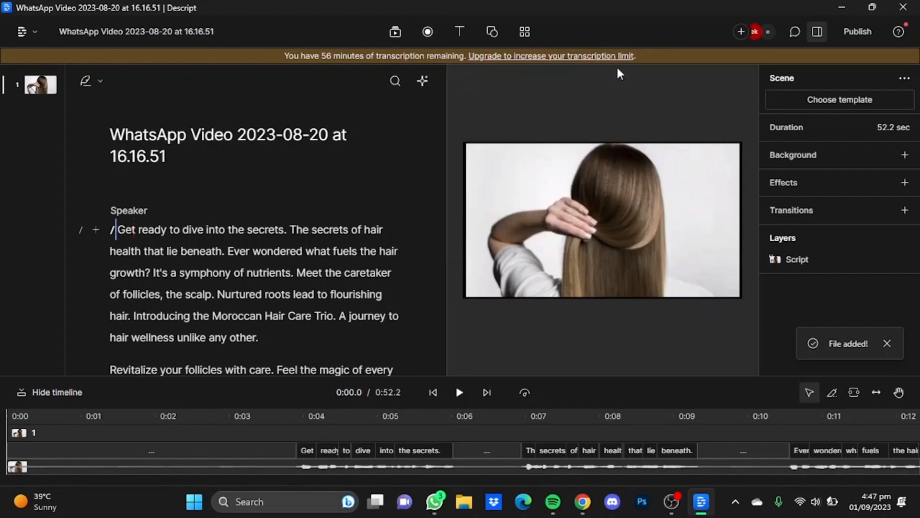
left_click(461, 34)
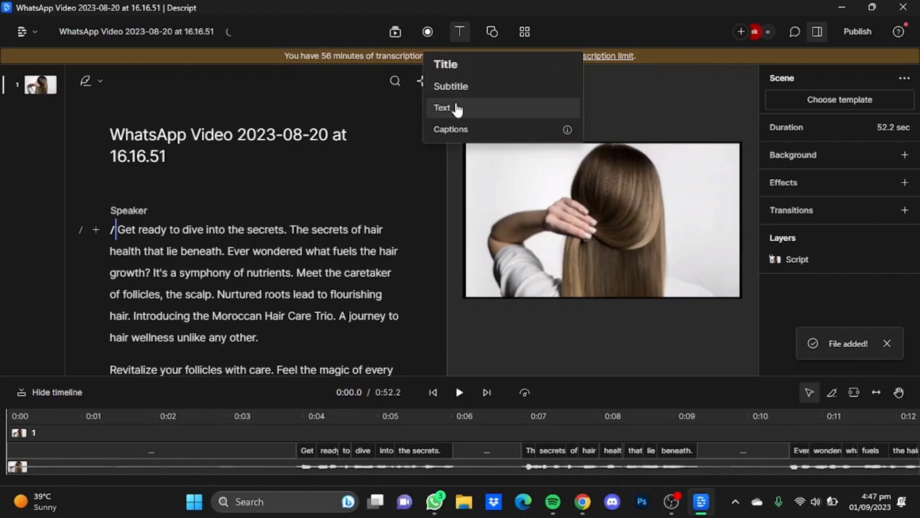
left_click(492, 32)
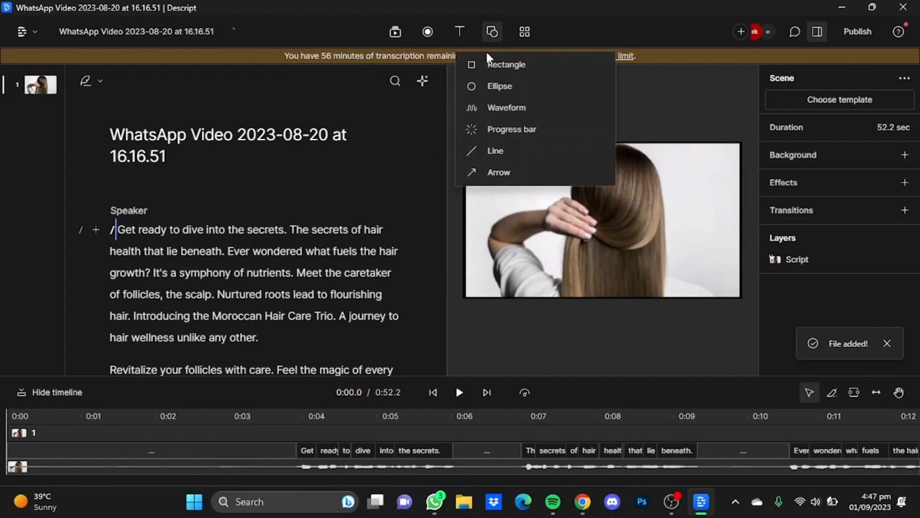
left_click(422, 114)
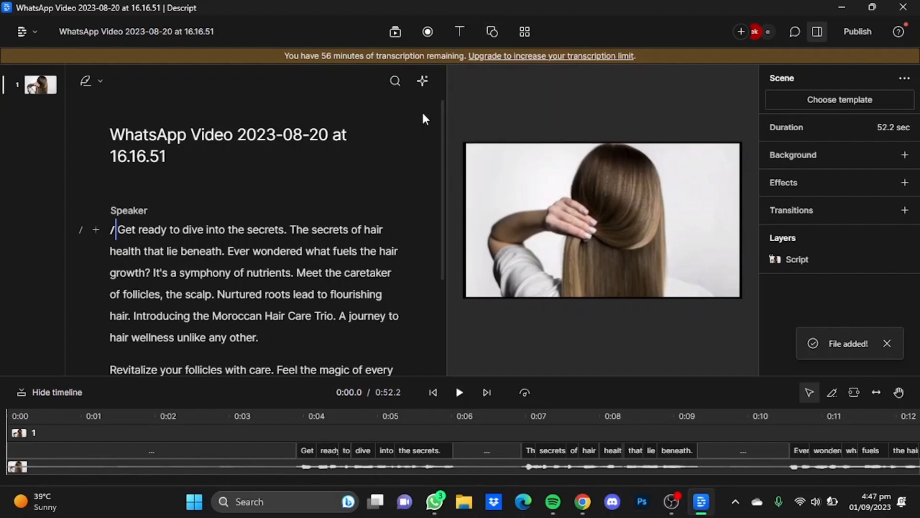
left_click(525, 32)
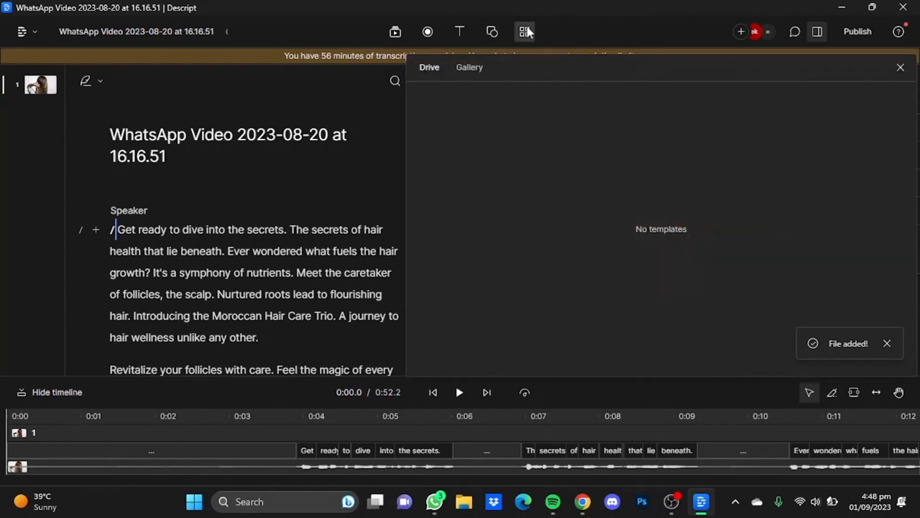
left_click(487, 69)
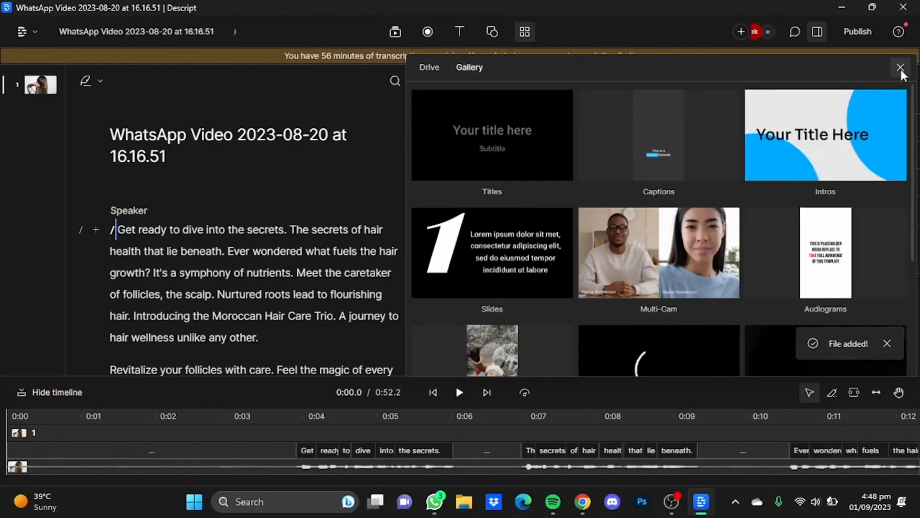
left_click(901, 68)
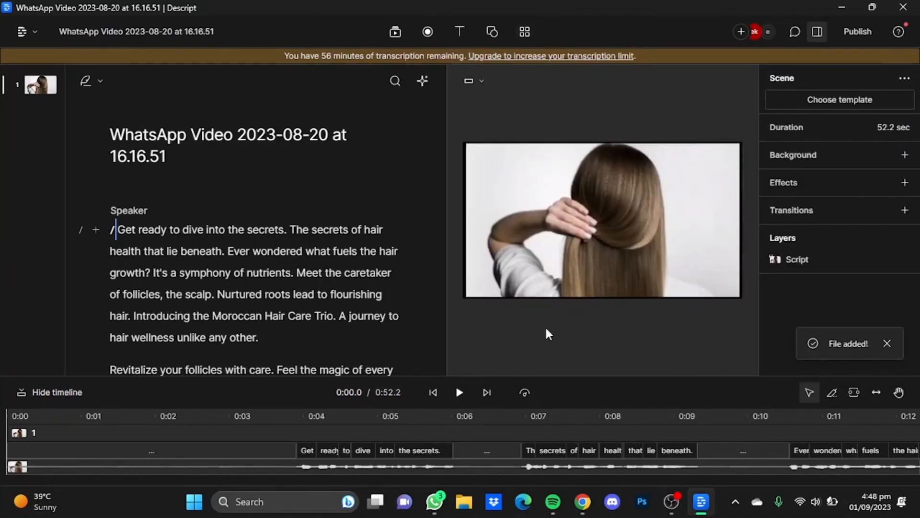
Switch the canvas to Portrait 9:16 and resize the video layer to fill the whole frame.
left_click(484, 81)
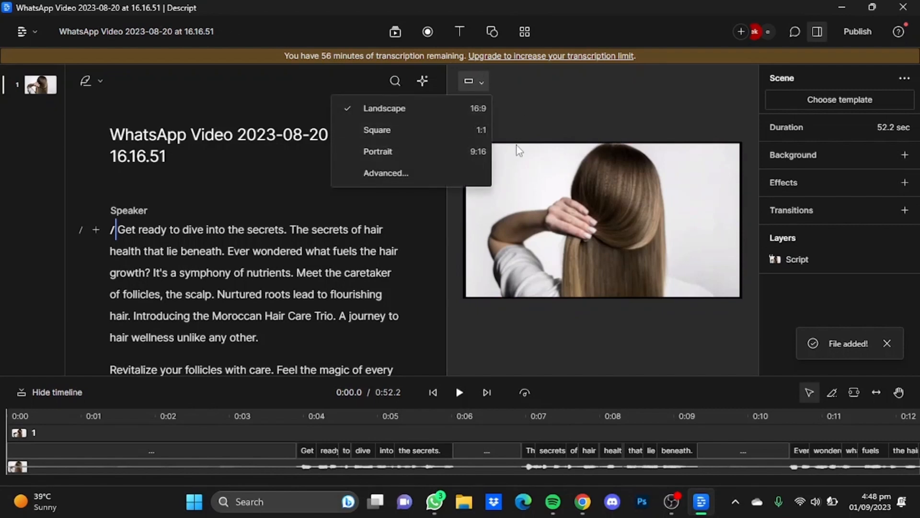
left_click(462, 151)
left_click(594, 232)
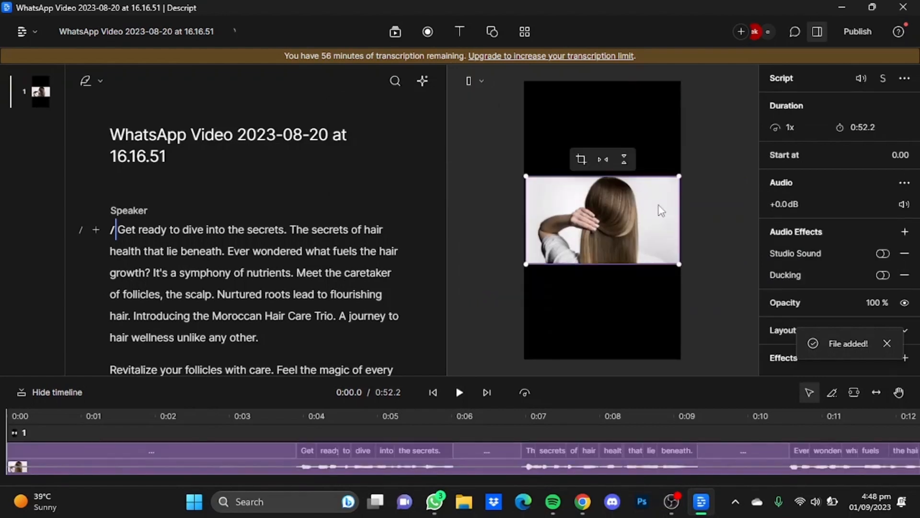
mouse_move(679, 174)
left_mouse_down()
mouse_move(680, 113)
mouse_move(668, 79)
mouse_move(665, 180)
left_mouse_up()
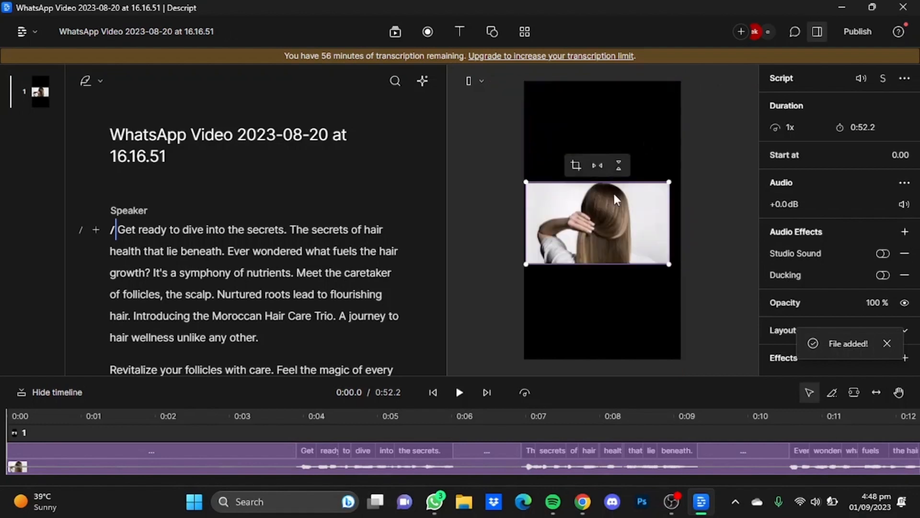
left_click_drag(584, 265, 578, 359)
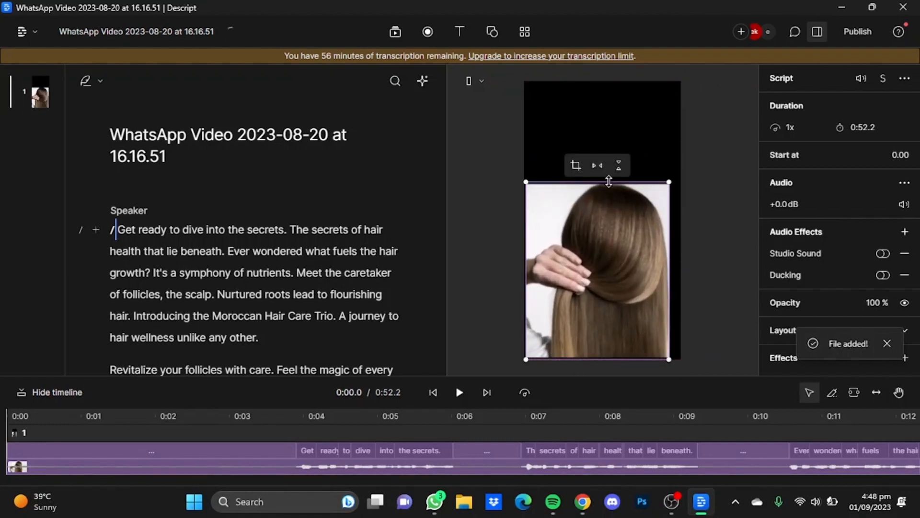
left_click_drag(609, 182, 618, 82)
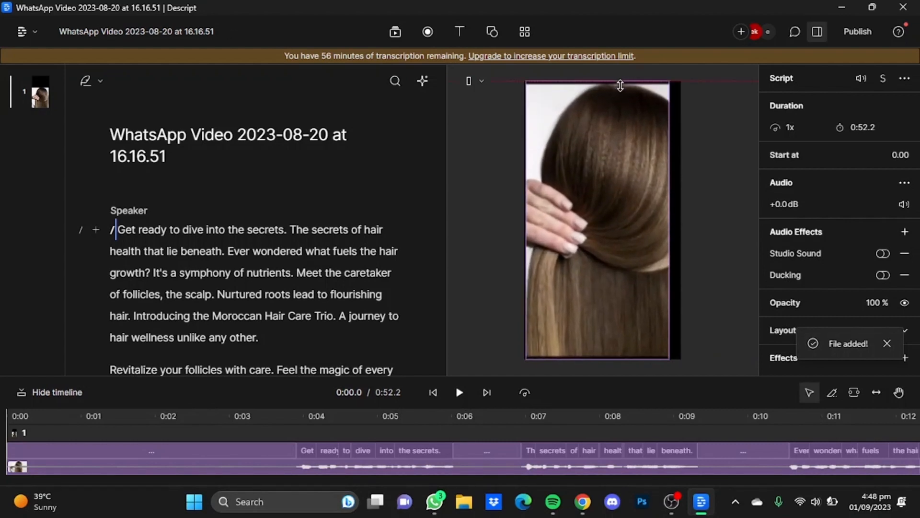
mouse_move(614, 150)
left_mouse_down()
mouse_move(635, 158)
mouse_move(629, 154)
left_mouse_up()
left_click_drag(537, 187, 523, 189)
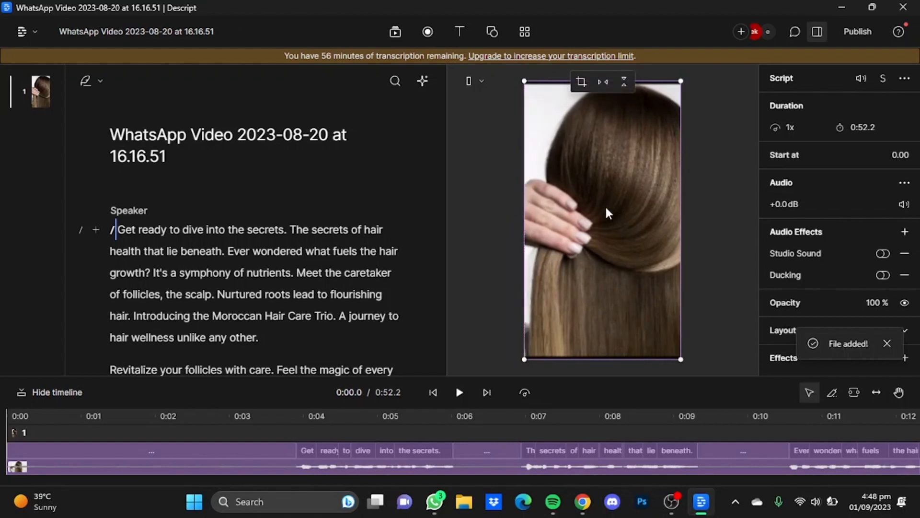
left_click_drag(608, 210, 597, 214)
left_click(743, 296)
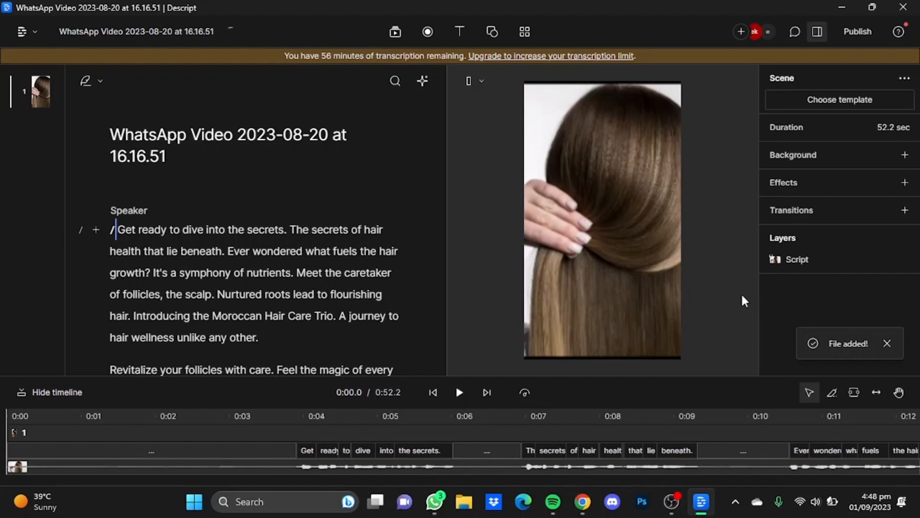
Undo the portrait format and the resizing of the video layer.
key("ctrl+z")
key("ctrl+z")
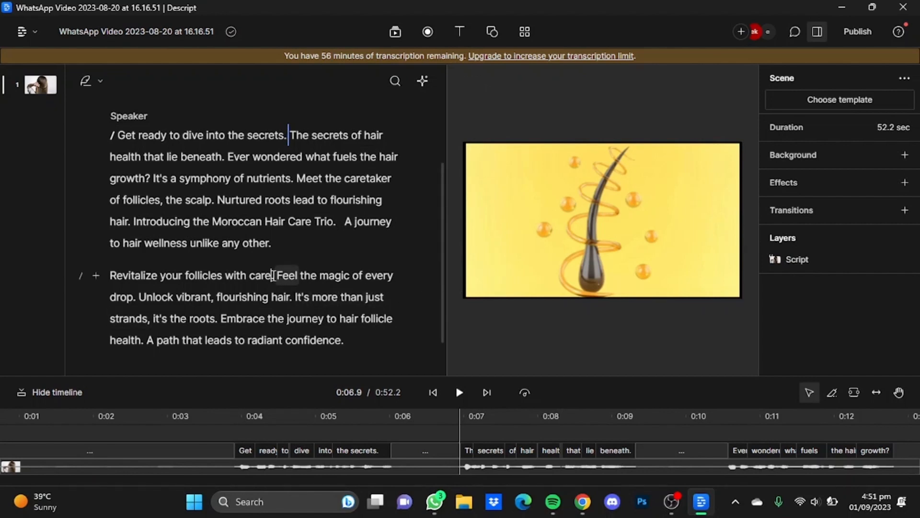
Play the video from "Feel the magic of every drop" in the script and stop playback after a few words.
left_click(275, 275)
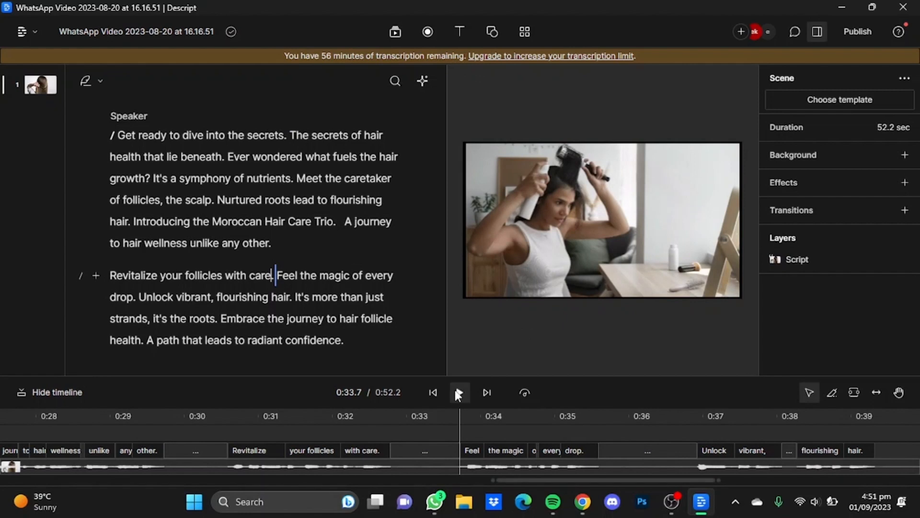
left_click(456, 394)
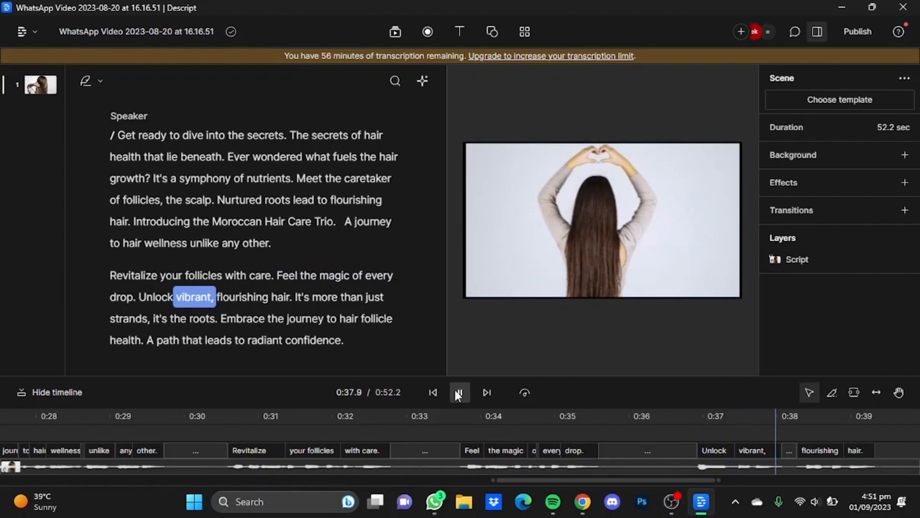
left_click(458, 393)
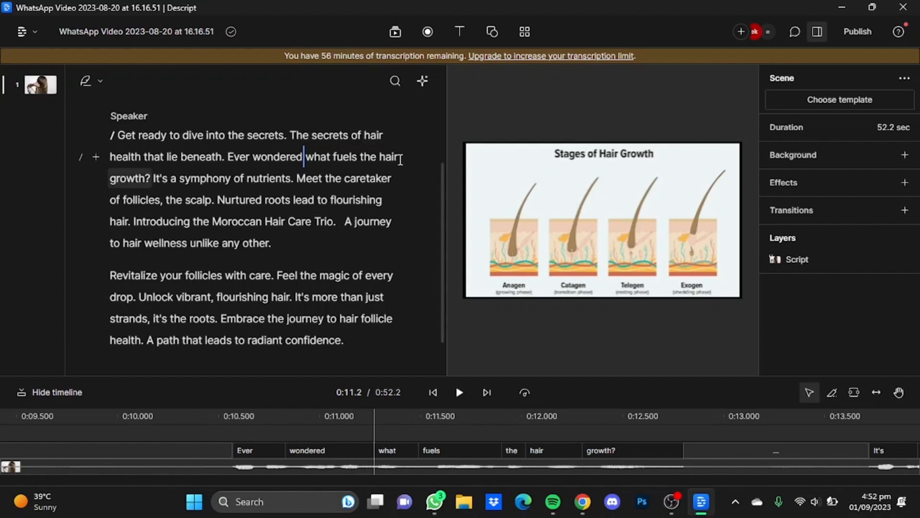
Correct the words "the hair" before "growth?" in the script to "the hairs".
left_click_drag(401, 159, 361, 157)
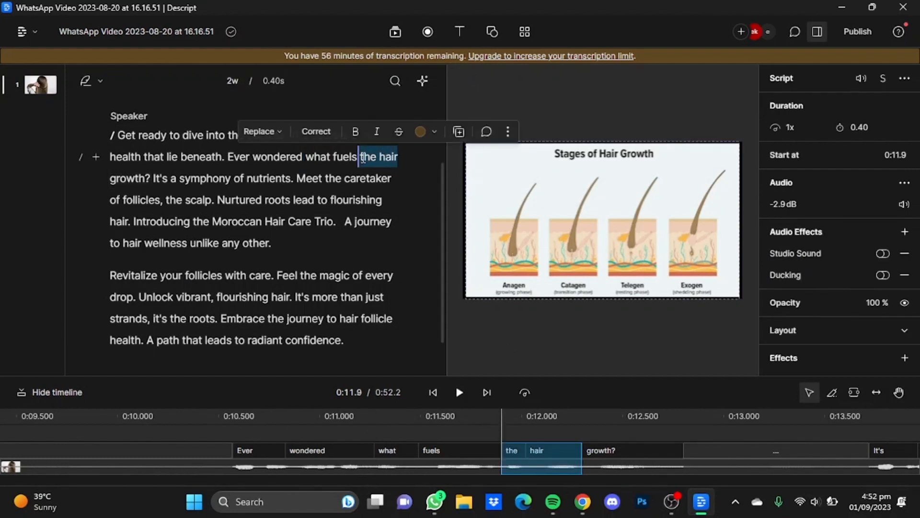
left_click(317, 139)
left_click(339, 121)
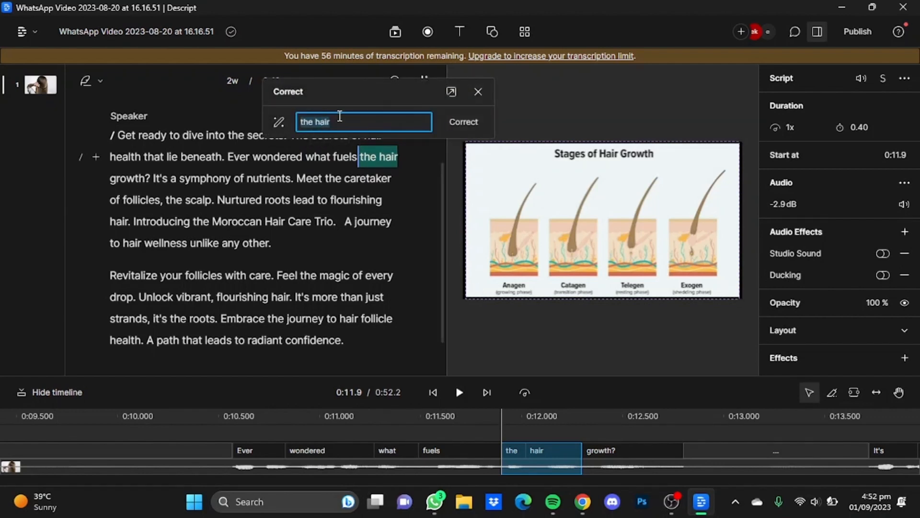
type("s")
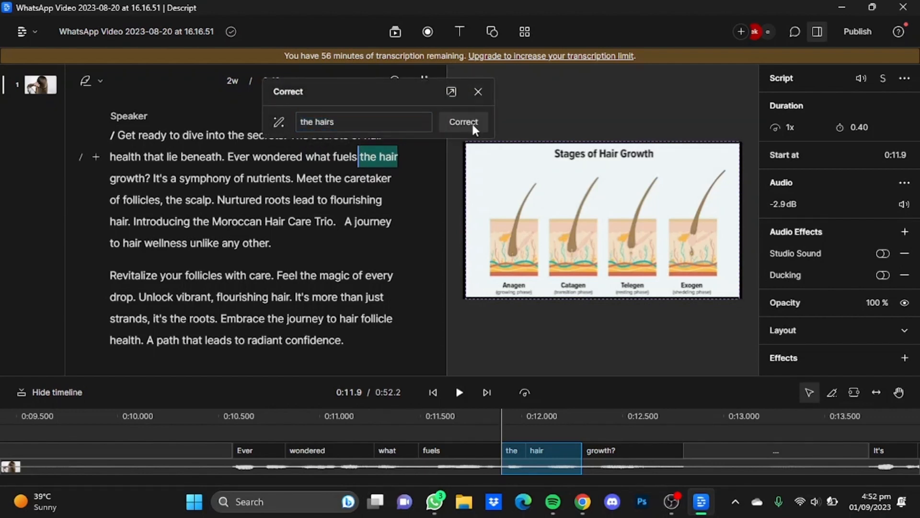
left_click(475, 128)
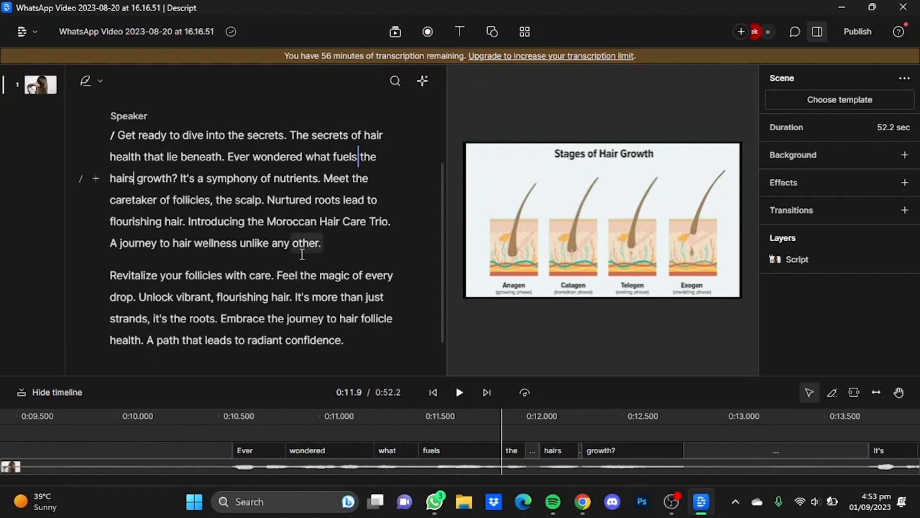
Delete the passage from "Feel the magic of every drop." through "Unlock vibrant, flourishing hair." from the script.
left_click_drag(275, 275, 293, 295)
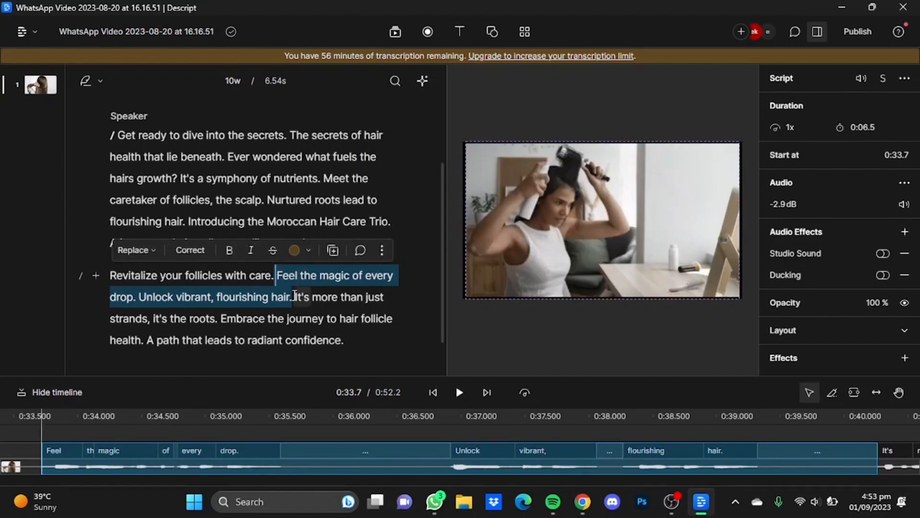
key("BackSpace")
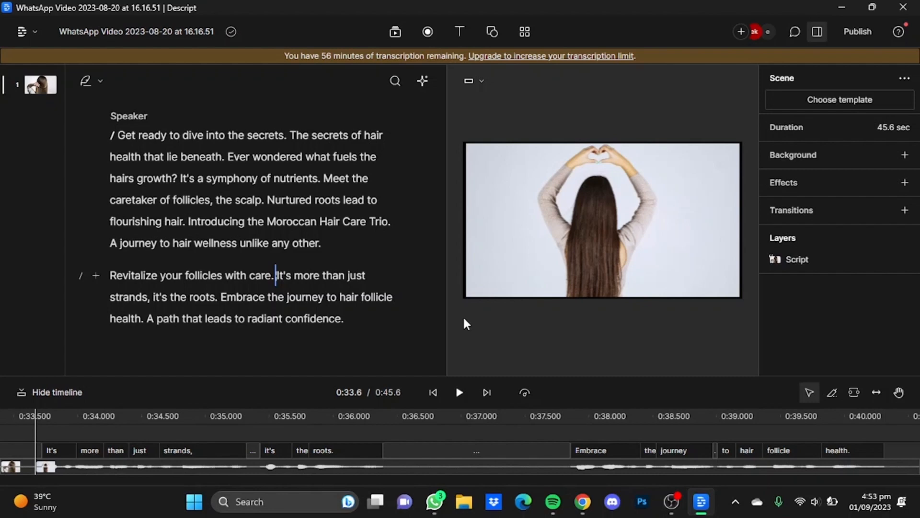
Return to the projects list and create a new, untitled project.
left_click(40, 31)
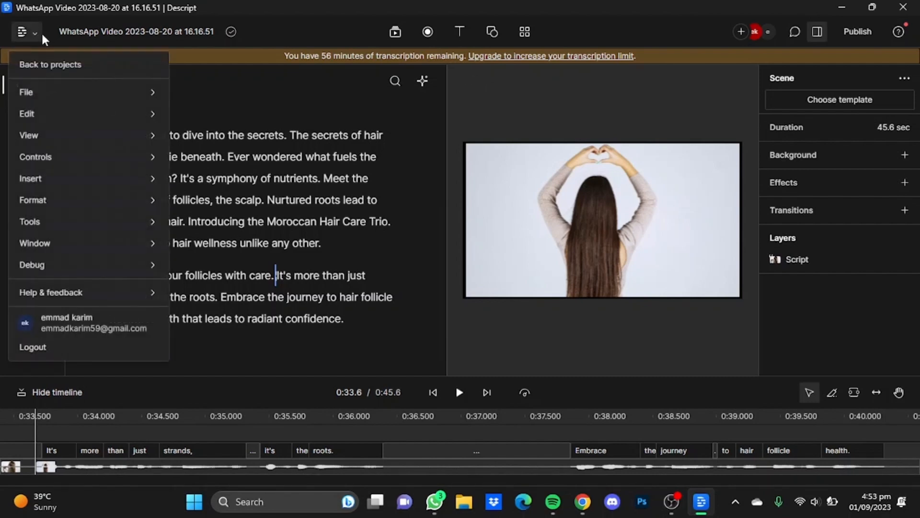
left_click(70, 74)
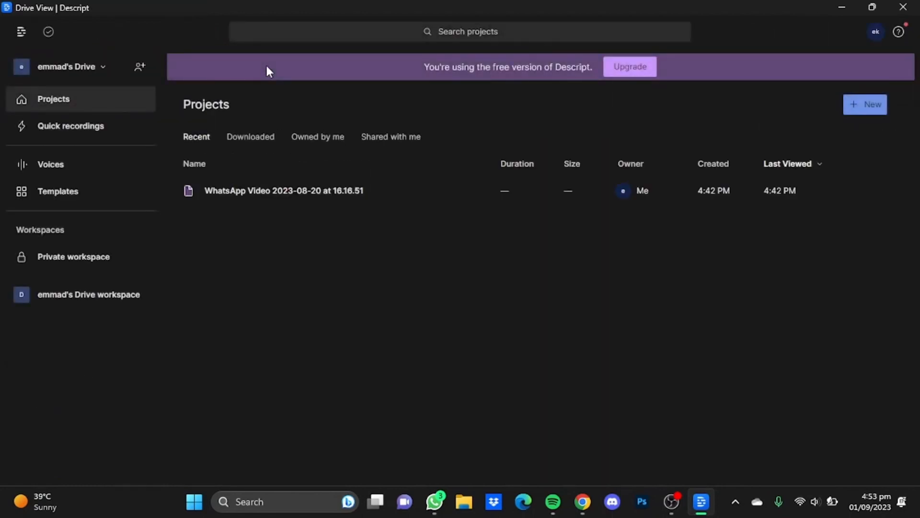
left_click(875, 103)
left_click(856, 131)
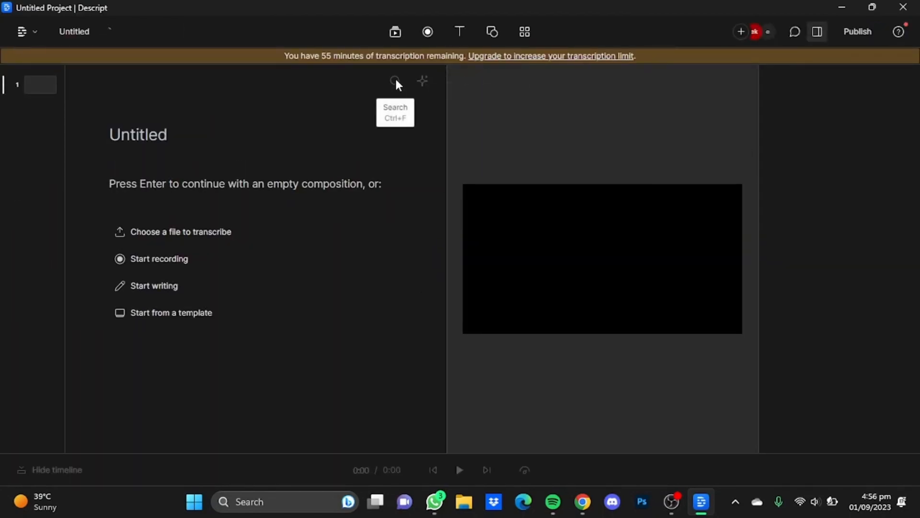
Import "WhatsApp Video 2023-08-13 at 20.19.21" from the Desktop and place it in the script for transcription in English with one speaker.
left_click(393, 35)
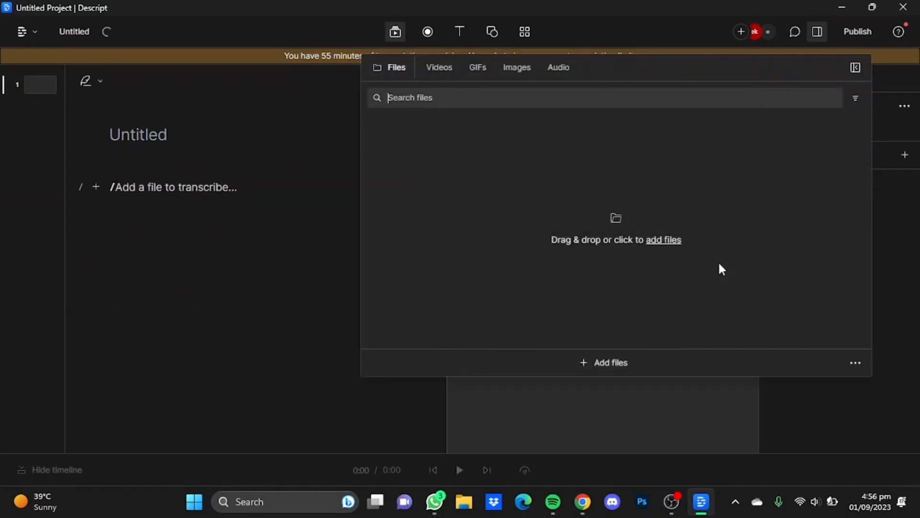
left_click(669, 242)
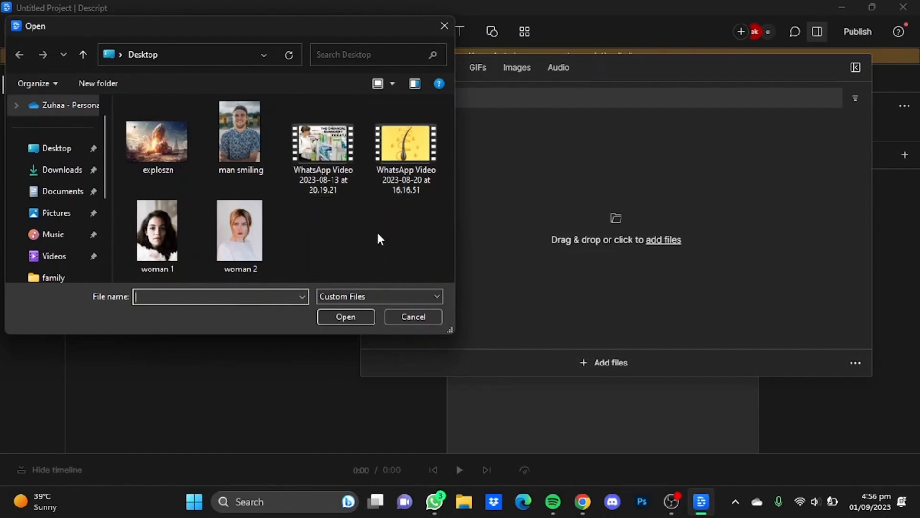
left_click(334, 184)
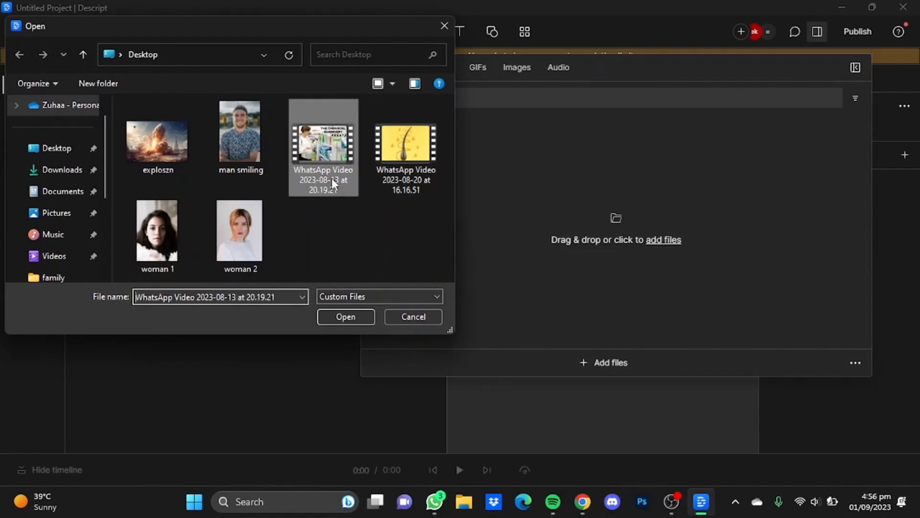
left_click(349, 318)
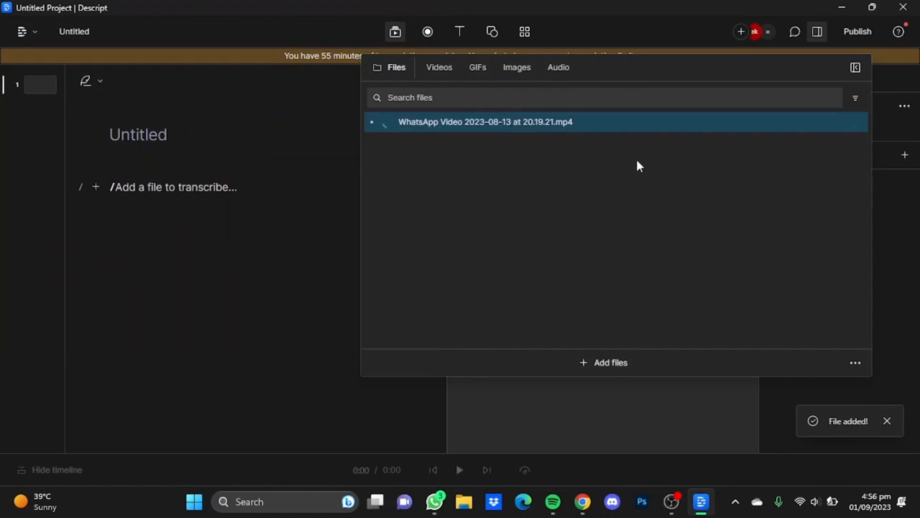
left_click_drag(612, 125, 308, 261)
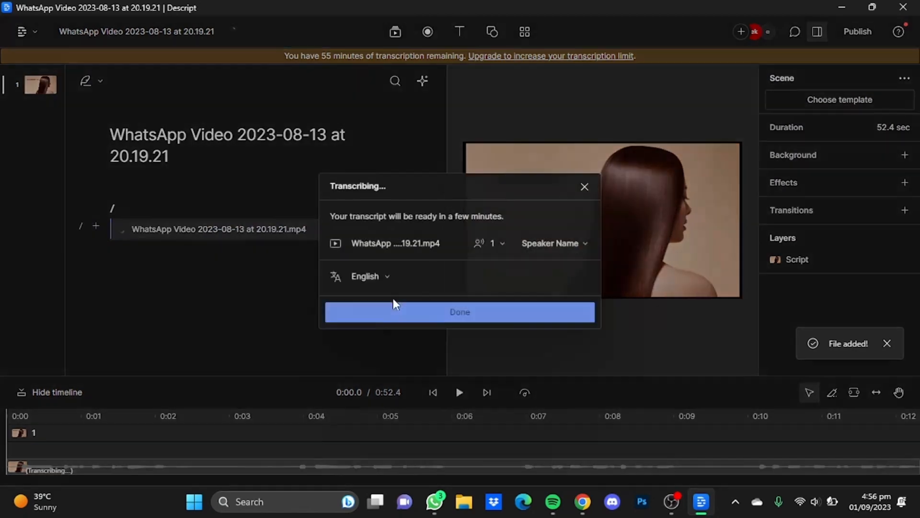
left_click(464, 317)
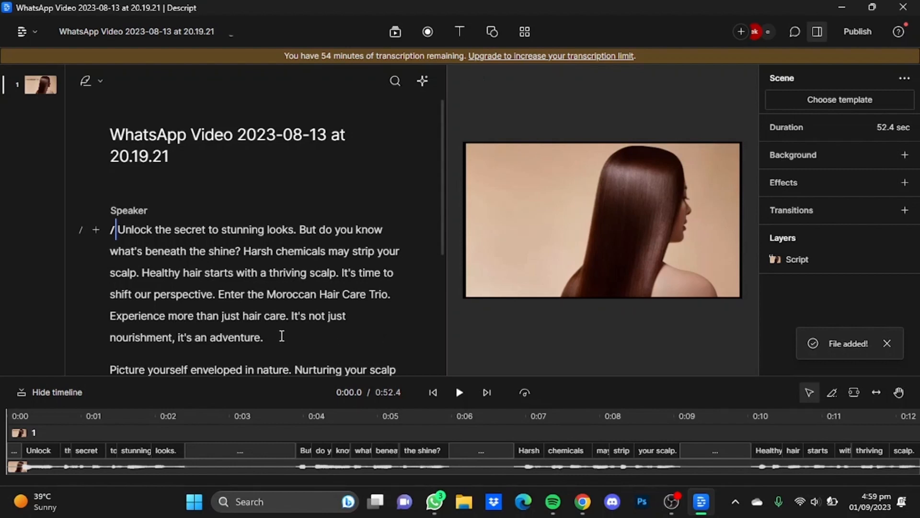
Copy the passage from "Unlock the secret" to "thriving scalp" and paste it at the script's start in project "WhatsApp Video 2023-08-20 at 16.16.51".
left_click_drag(280, 337, 123, 234)
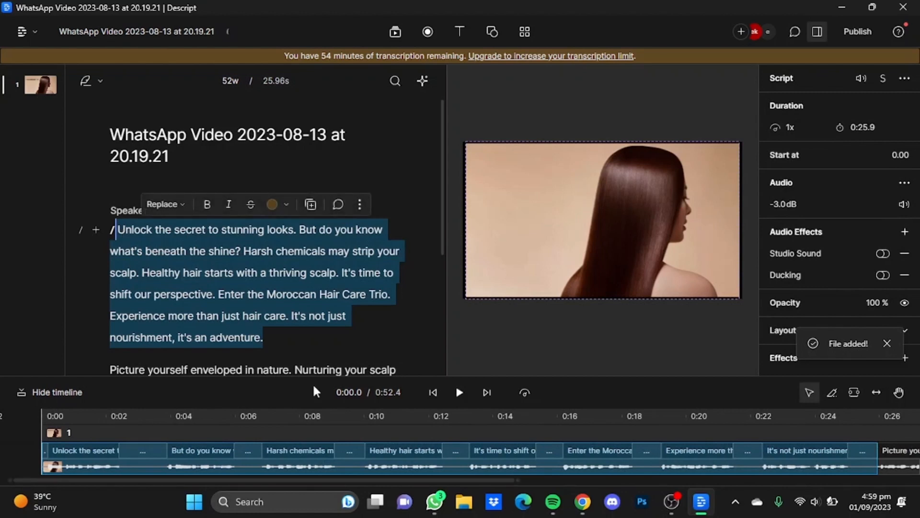
left_click(392, 332)
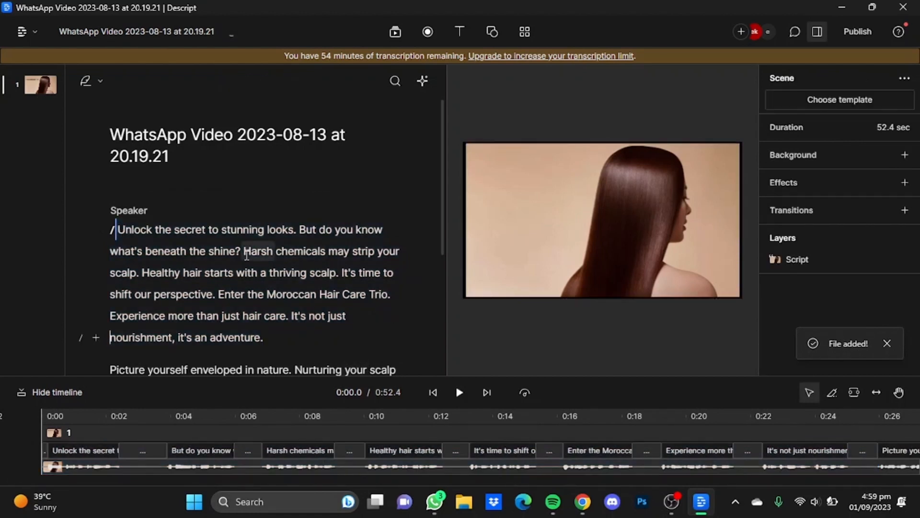
left_click_drag(337, 272, 114, 232)
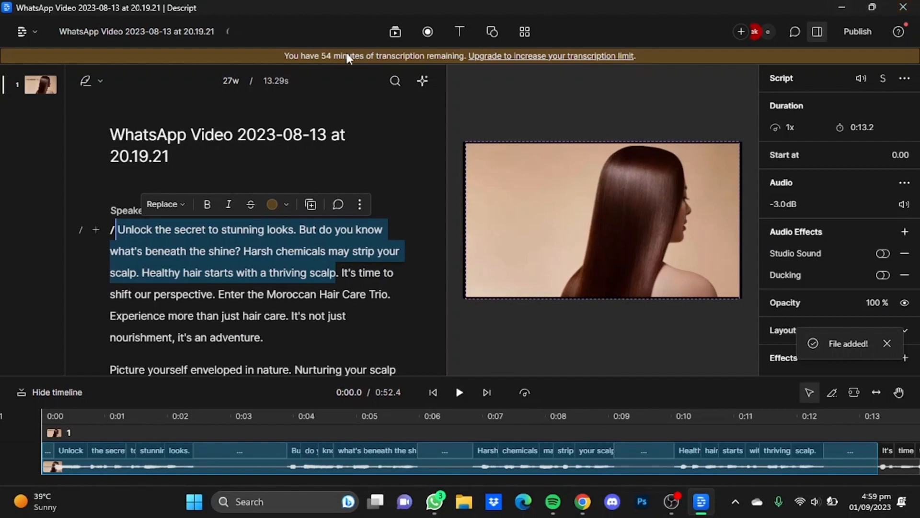
left_click(23, 30)
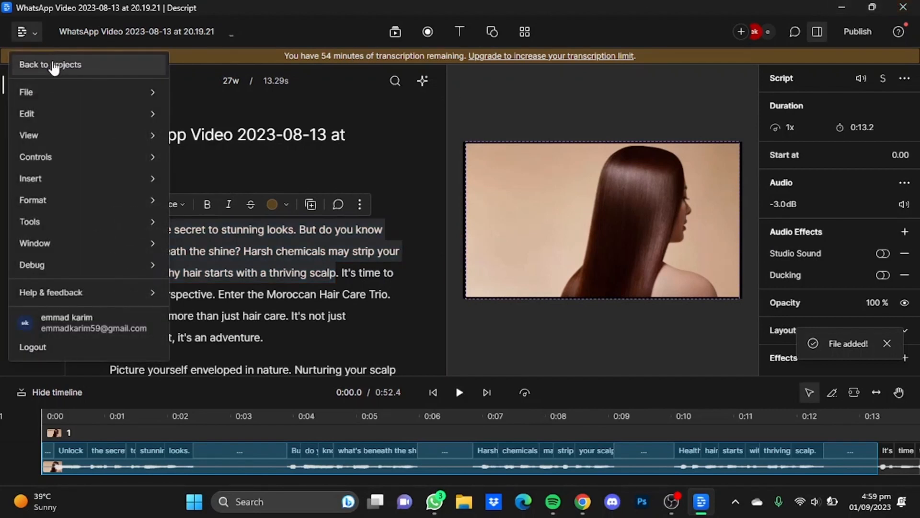
left_click(54, 66)
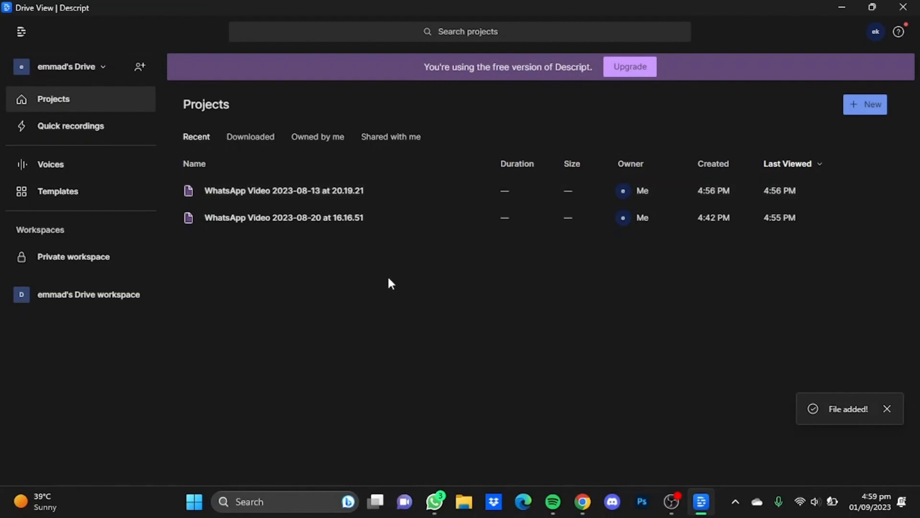
left_click(399, 219)
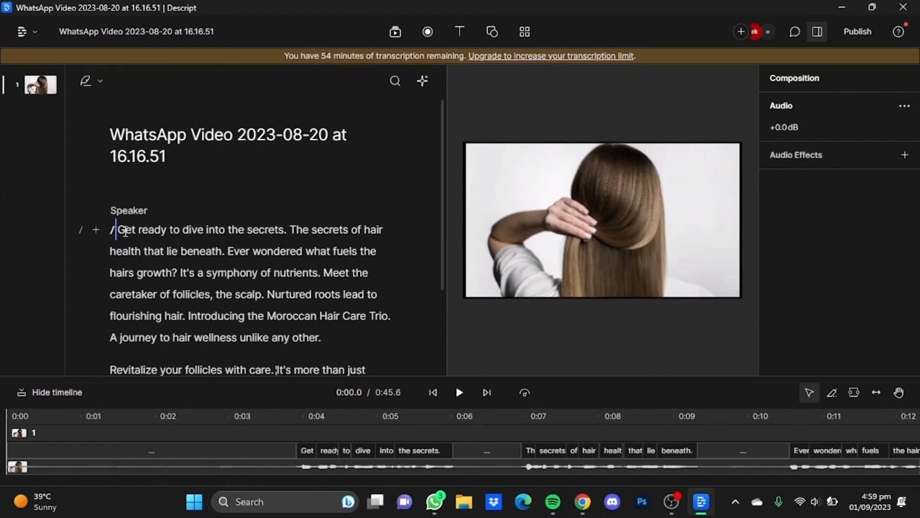
key("ctrl+v")
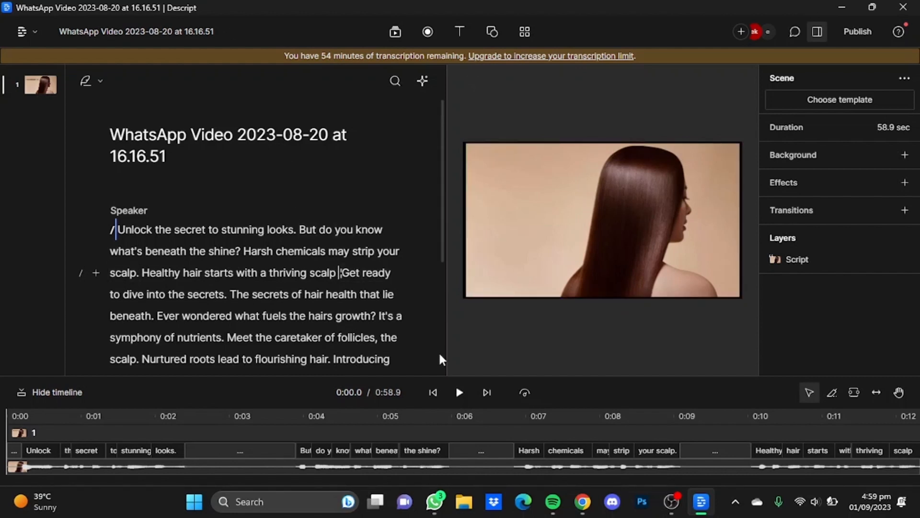
Play the combined video from the start through the pasted passage into the original footage and stop playback.
left_click(458, 390)
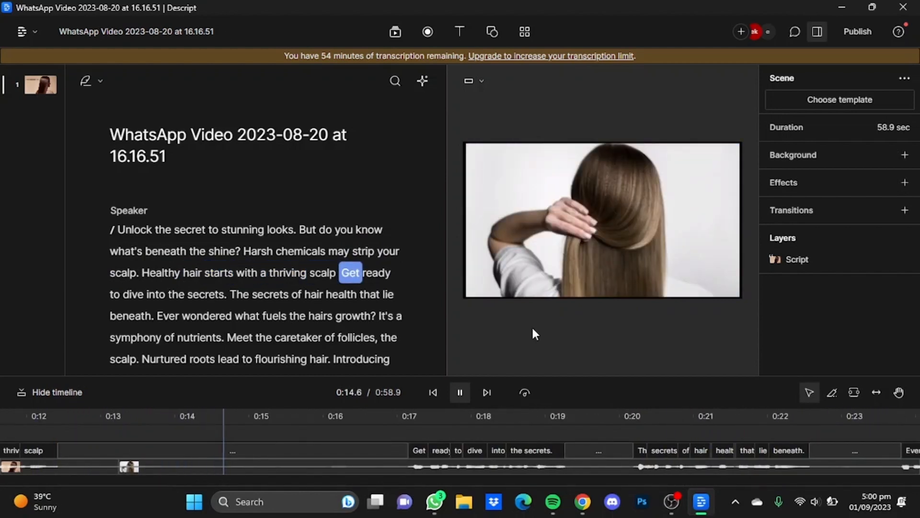
key("space")
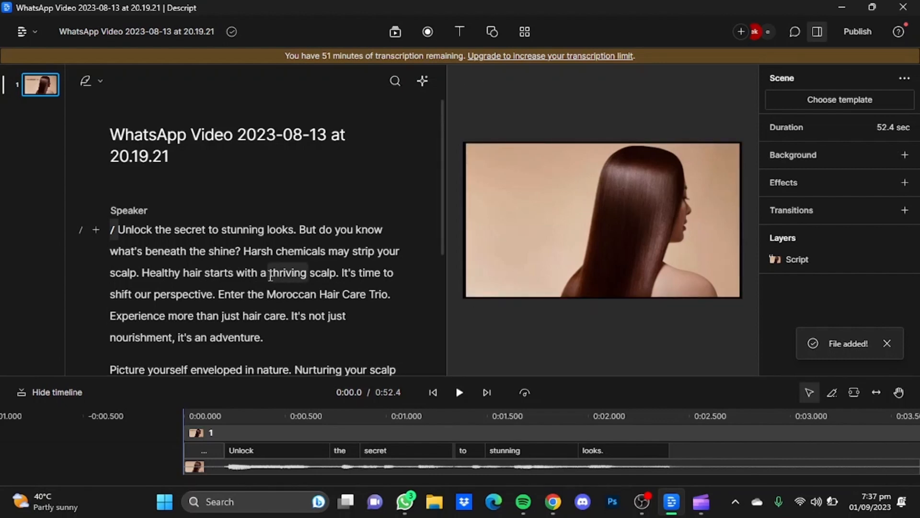
Strike through the words "thriving scalp" in the script so that playback ignores them.
left_click_drag(270, 274, 336, 281)
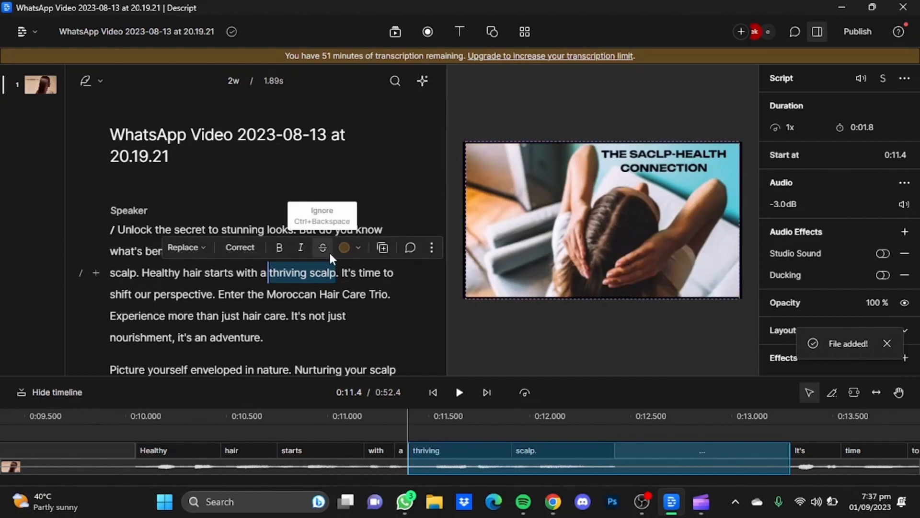
left_click(328, 251)
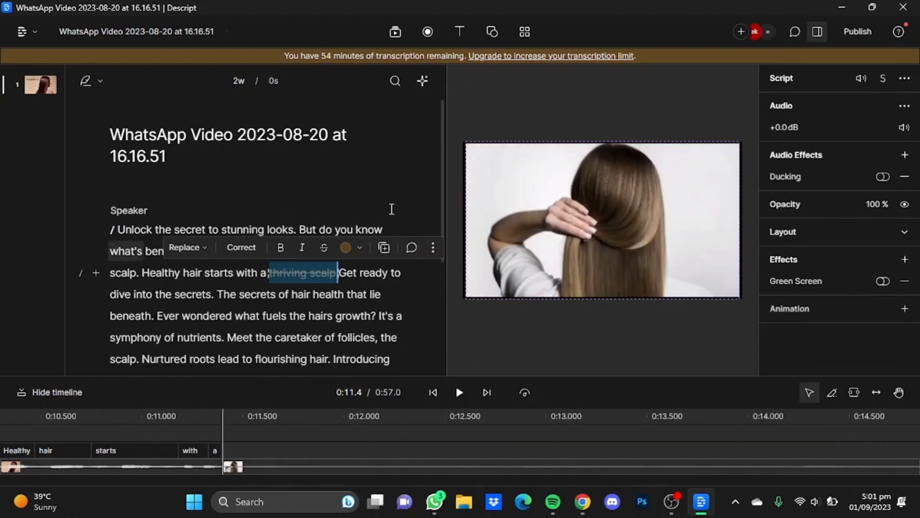
left_click(528, 314)
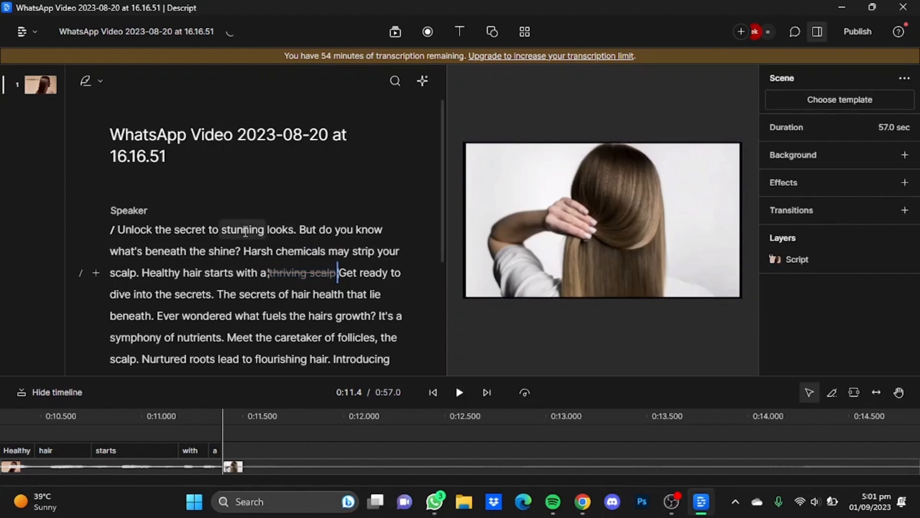
Play the video from "Harsh chemicals" past the struck-through words and stop playback.
left_click(245, 250)
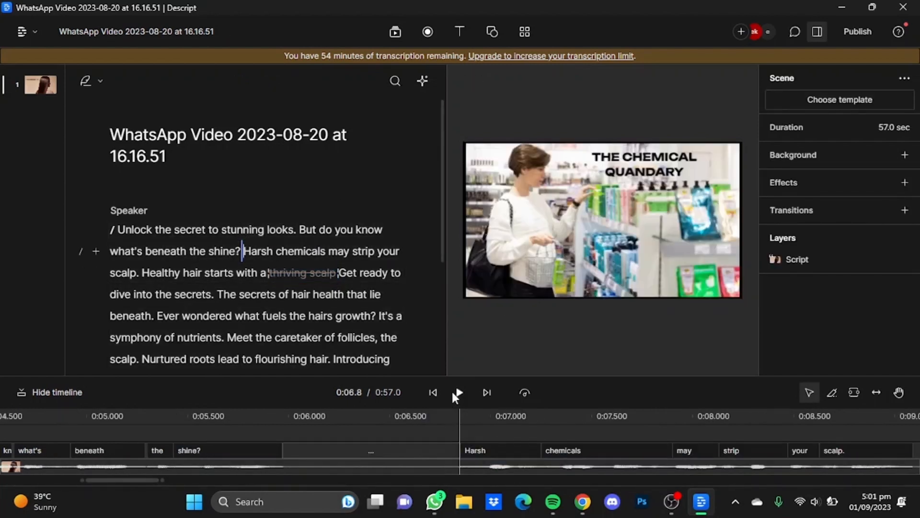
left_click(460, 392)
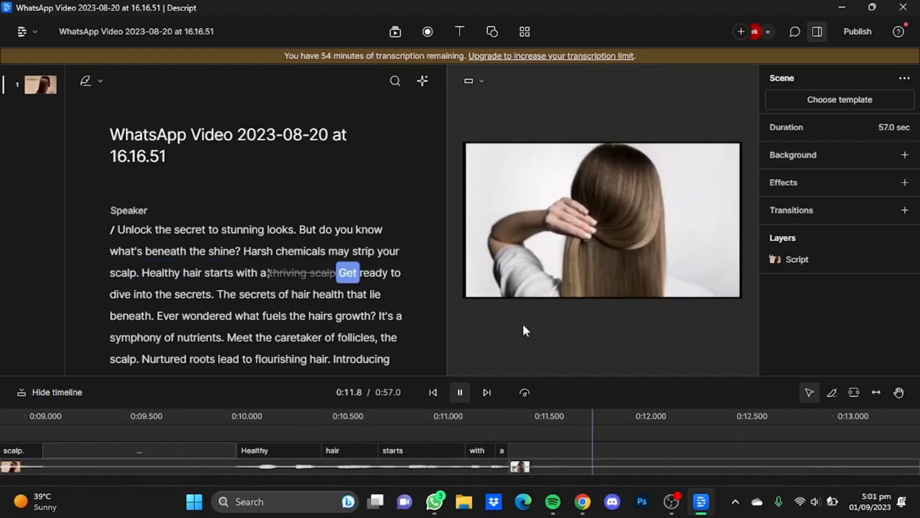
left_click(460, 393)
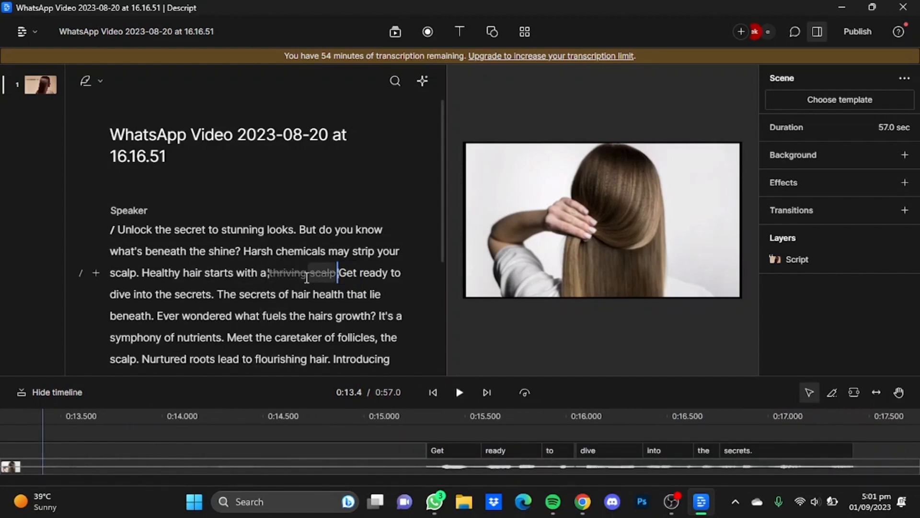
Remove the strikethrough from "thriving scalp" to restore the words to the video.
left_click_drag(338, 273, 269, 273)
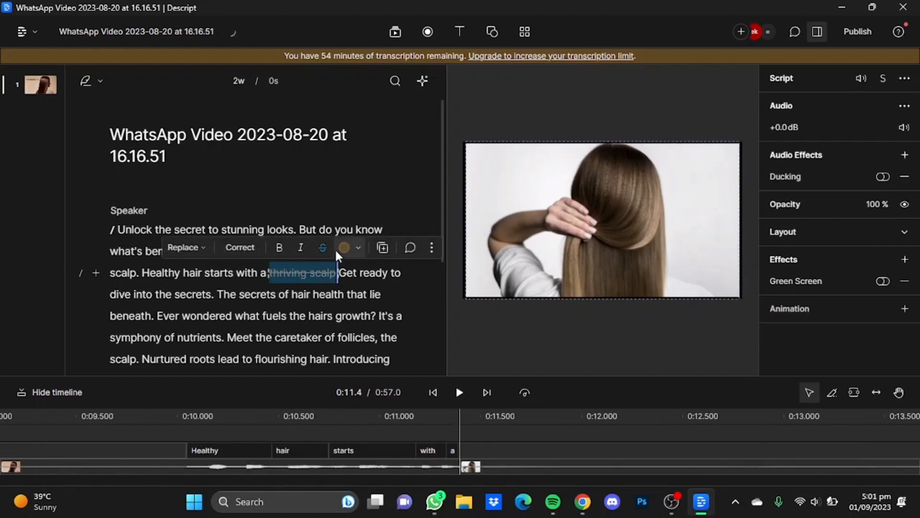
left_click(321, 248)
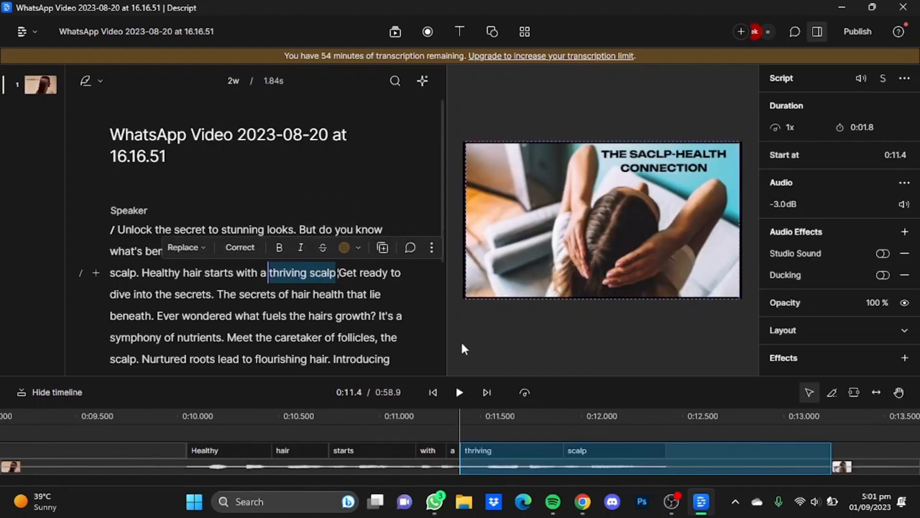
left_click(485, 337)
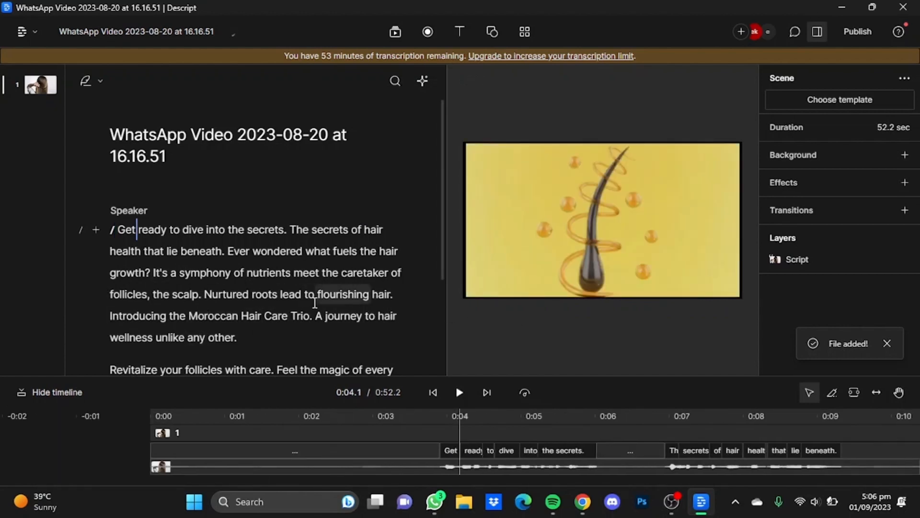
Start a new paragraph in the script before "Ever wondered what fuels the hair growth?".
left_click(227, 250)
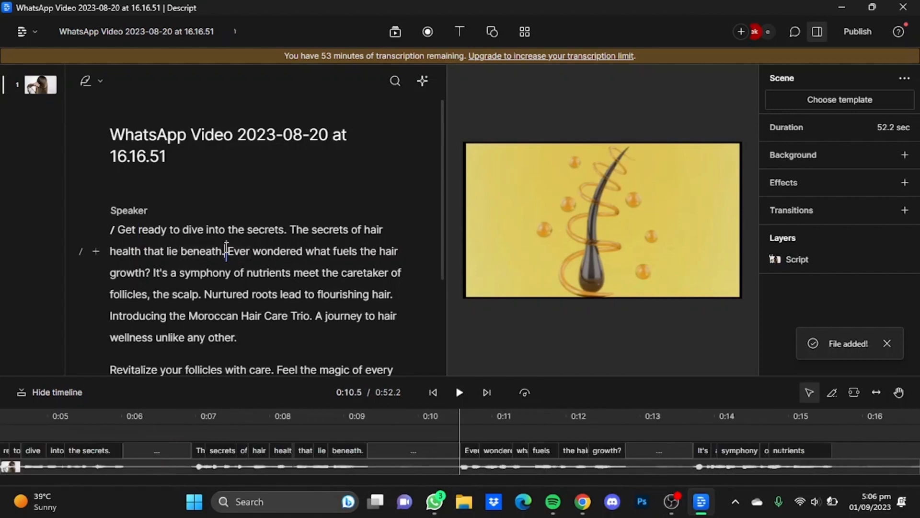
key("Return")
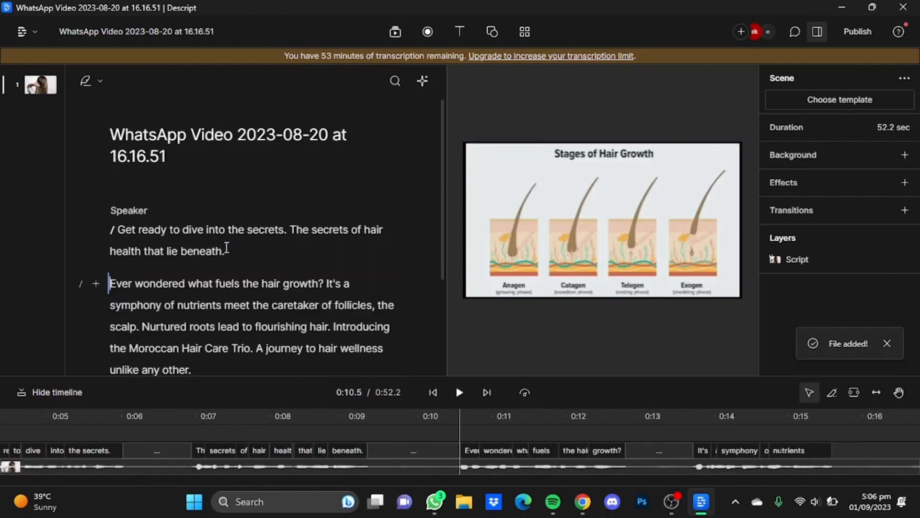
Split off a second scene before "Ever wondered what fuels the hair growth?" and select that scene.
left_click(80, 284)
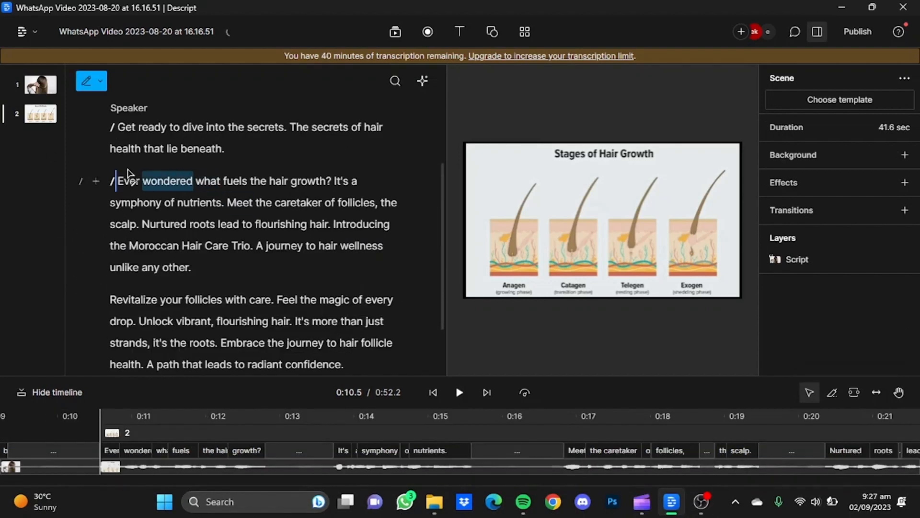
left_click(41, 116)
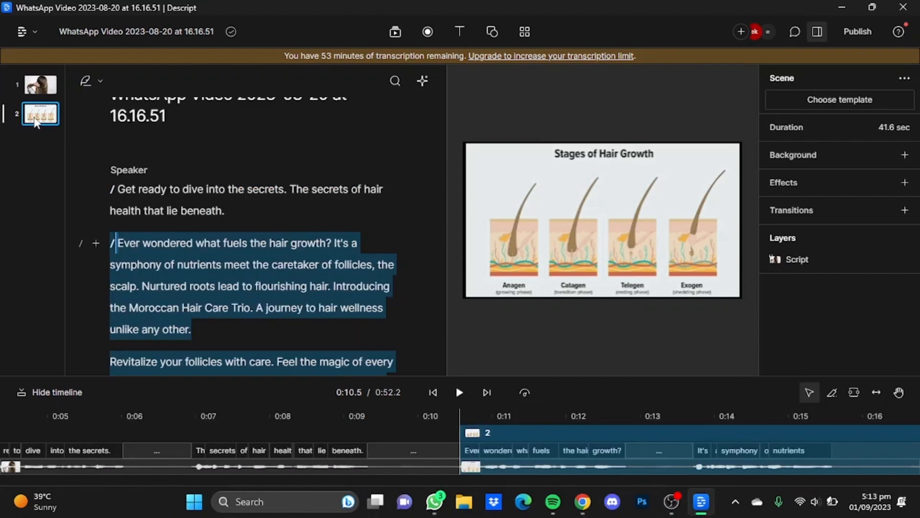
Browse the stock videos, images and GIFs, and add the US Open "Looking I See You" GIF to the second scene.
left_click(386, 29)
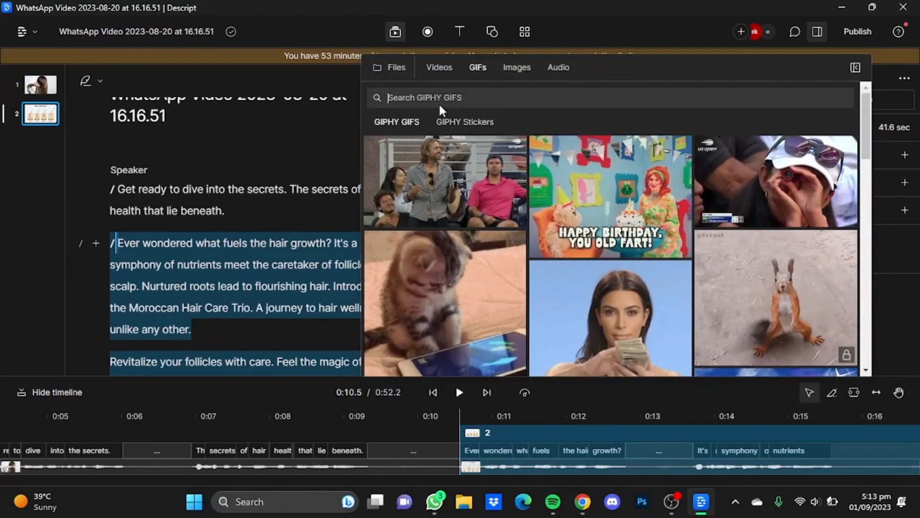
left_click(441, 68)
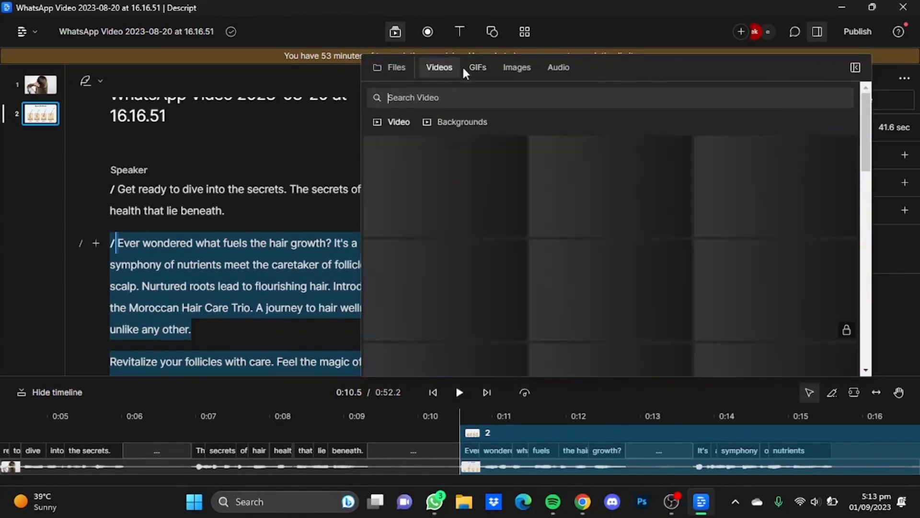
left_click(509, 66)
left_click(480, 66)
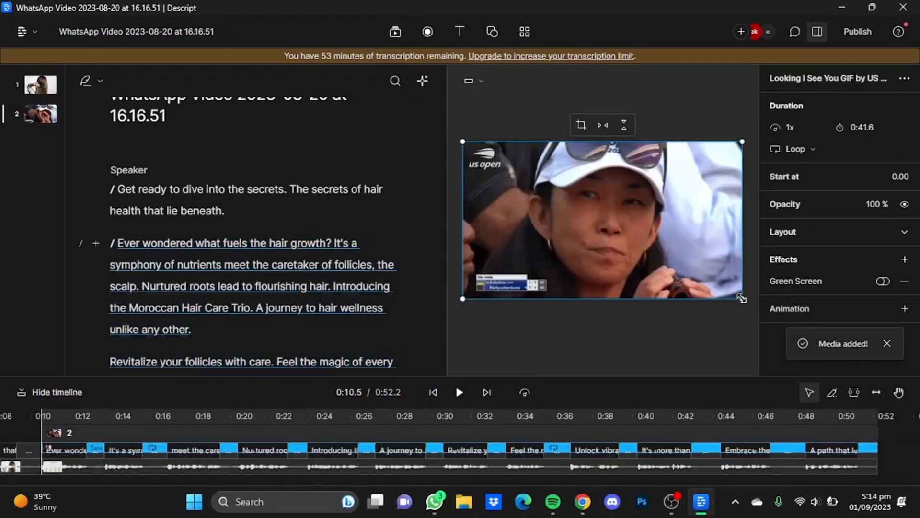
Shrink the GIF and place it over the upper-right part of the video frame.
left_click_drag(743, 299, 638, 245)
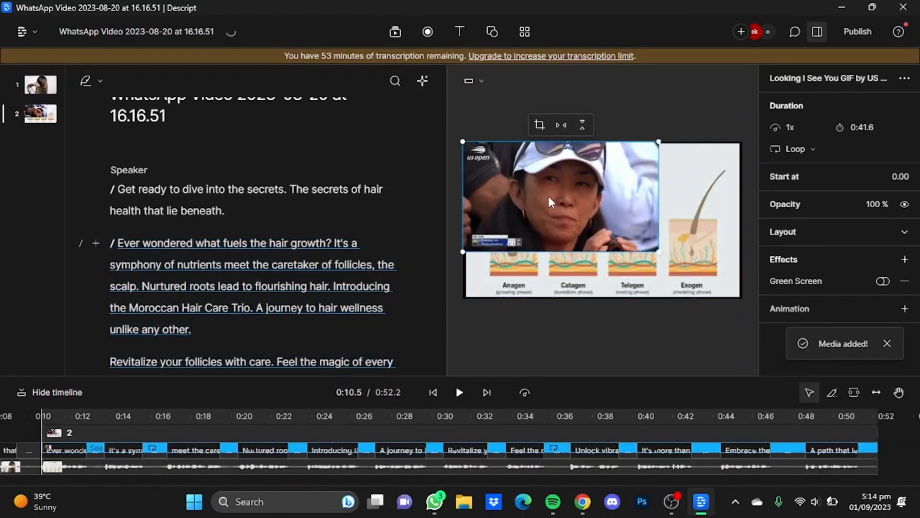
left_click_drag(555, 201, 679, 201)
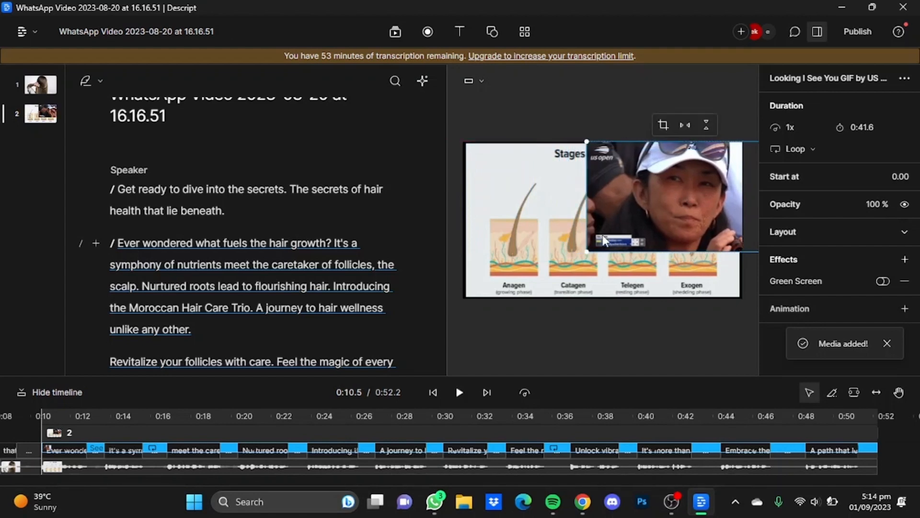
left_click_drag(592, 241, 655, 241)
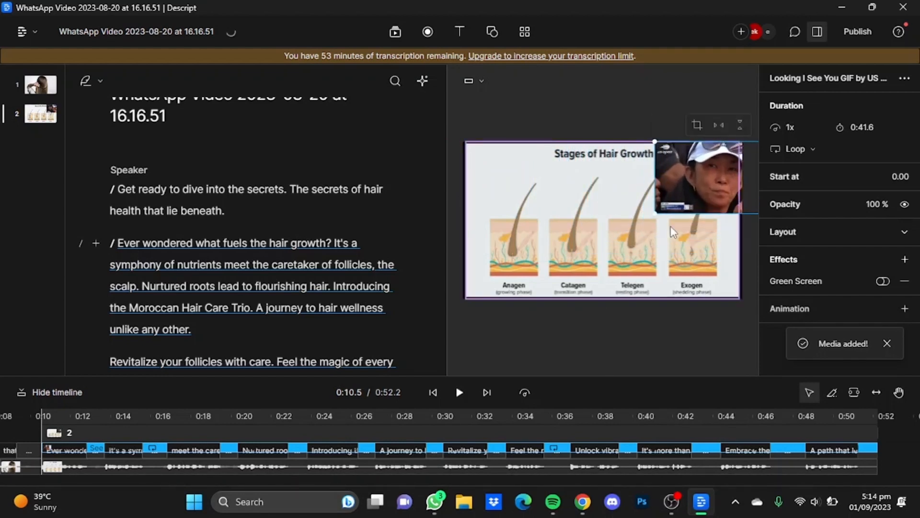
left_click_drag(728, 177, 677, 201)
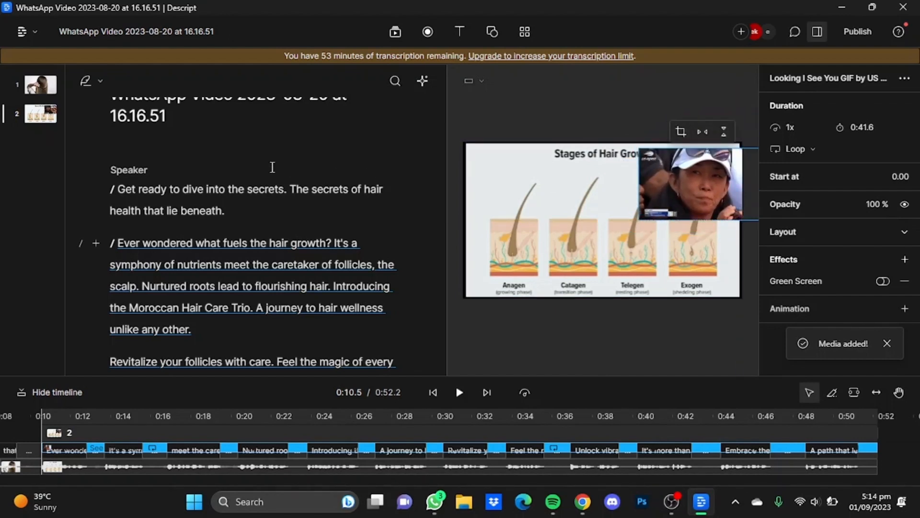
Play the video from "Get ready" into the second scene to preview the GIF overlay, and stop playback.
left_click(138, 189)
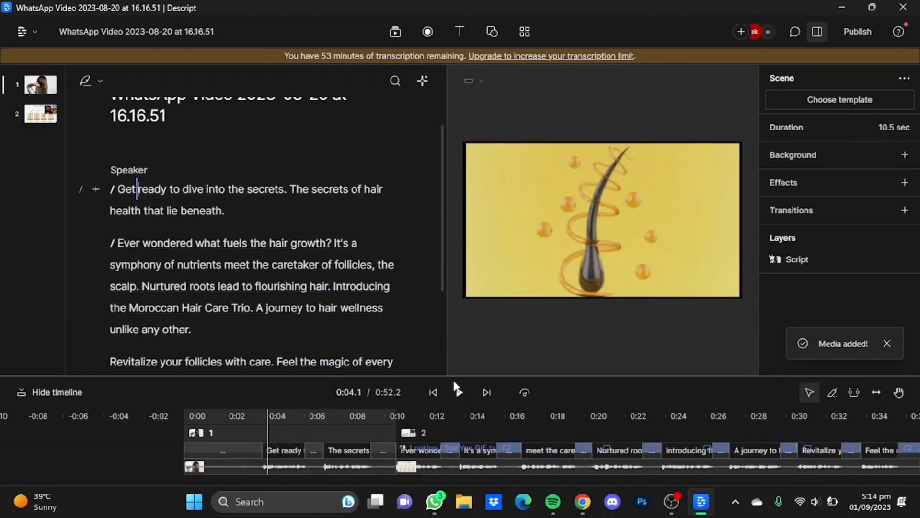
left_click(458, 391)
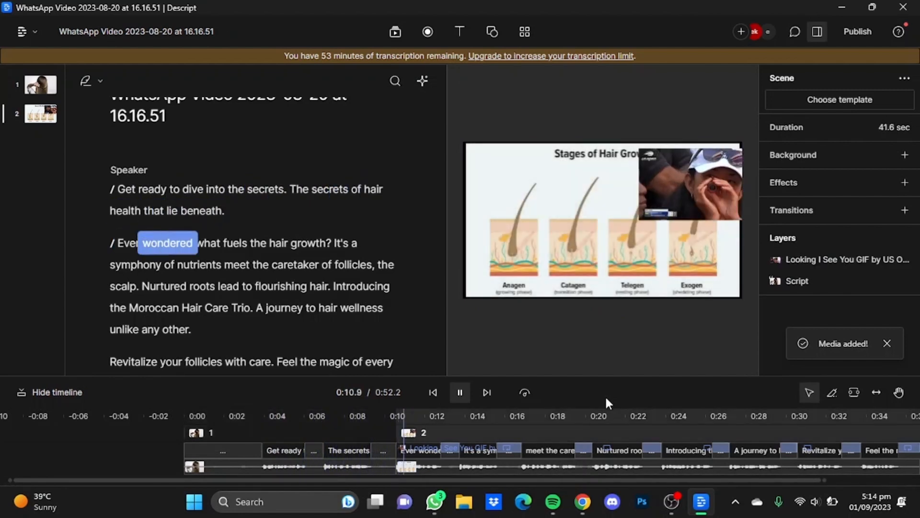
key("space")
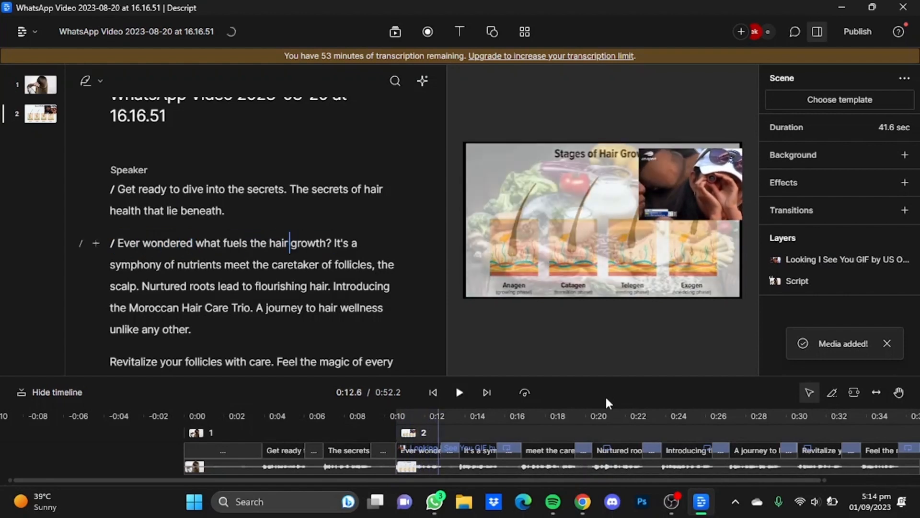
Undo the GIF changes until the overlay is removed from the second scene.
left_click(681, 192)
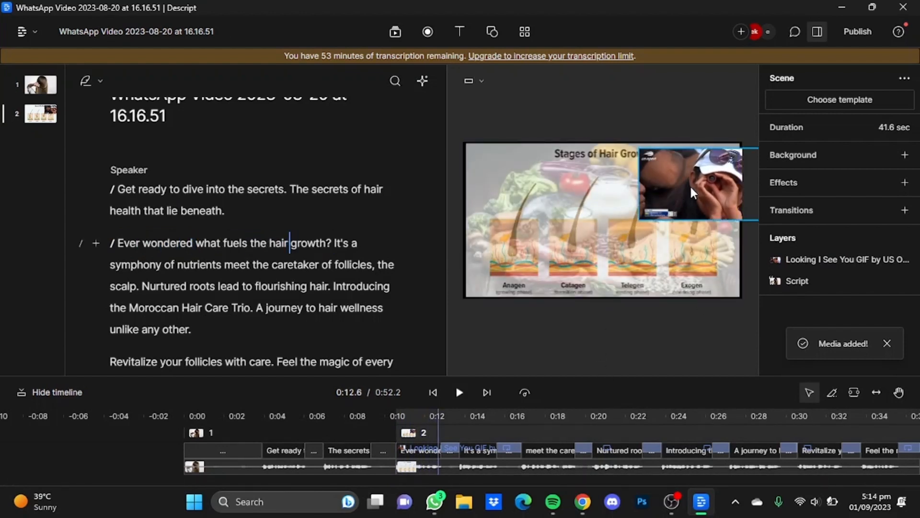
left_click(588, 206)
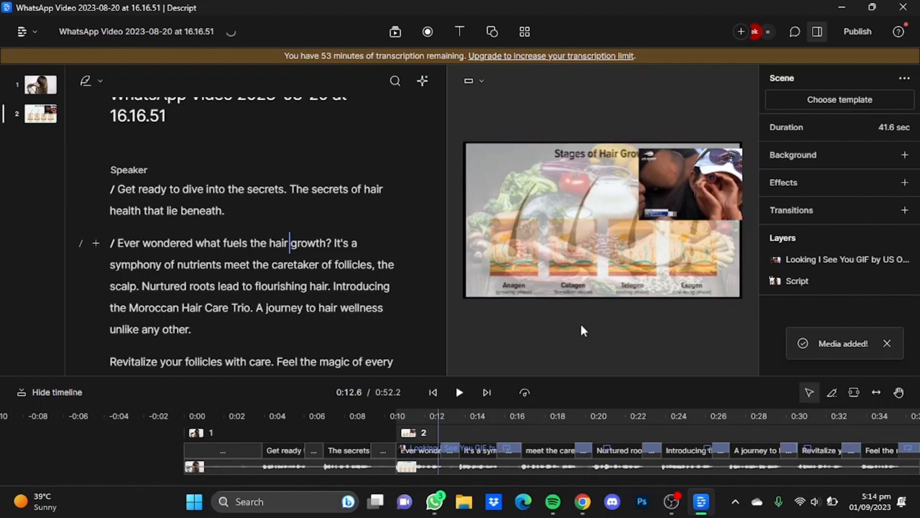
key("ctrl+z")
key("ctrl+z")
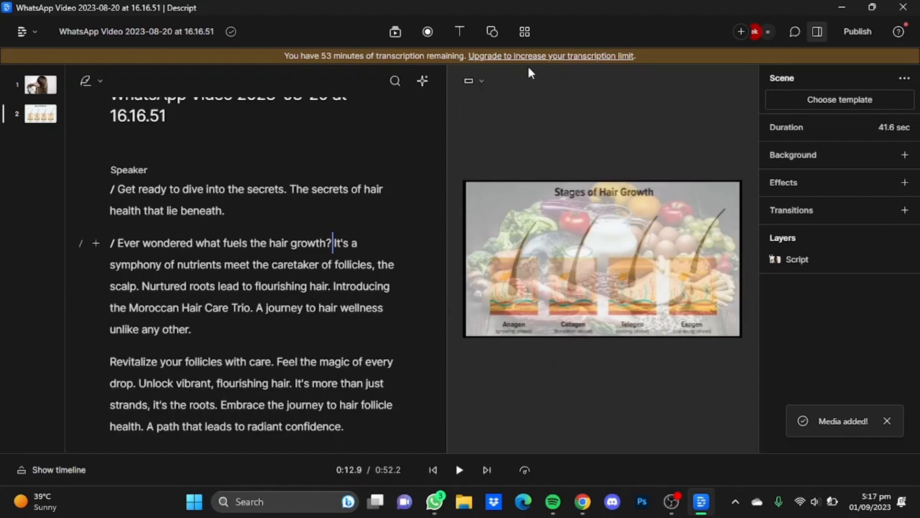
Examine the template gallery, the project's media files and the drive templates without adding anything.
left_click(524, 33)
left_click(469, 70)
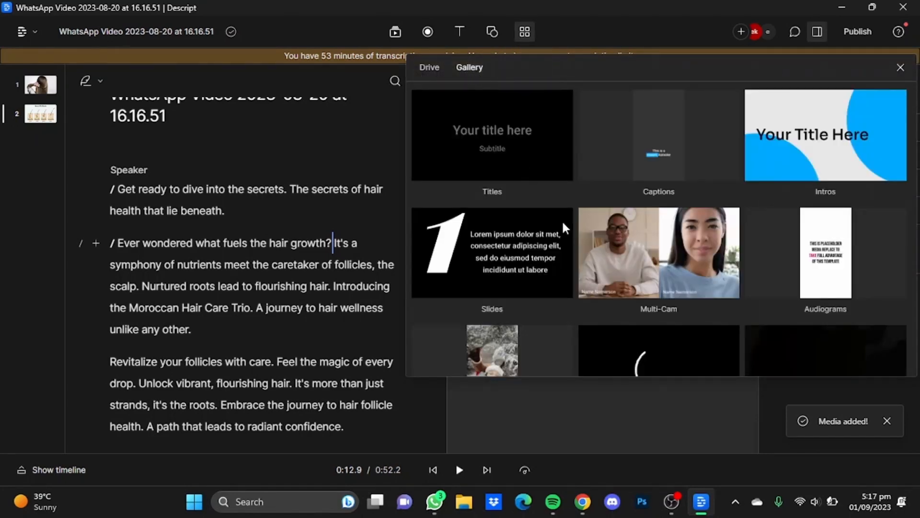
left_click(901, 67)
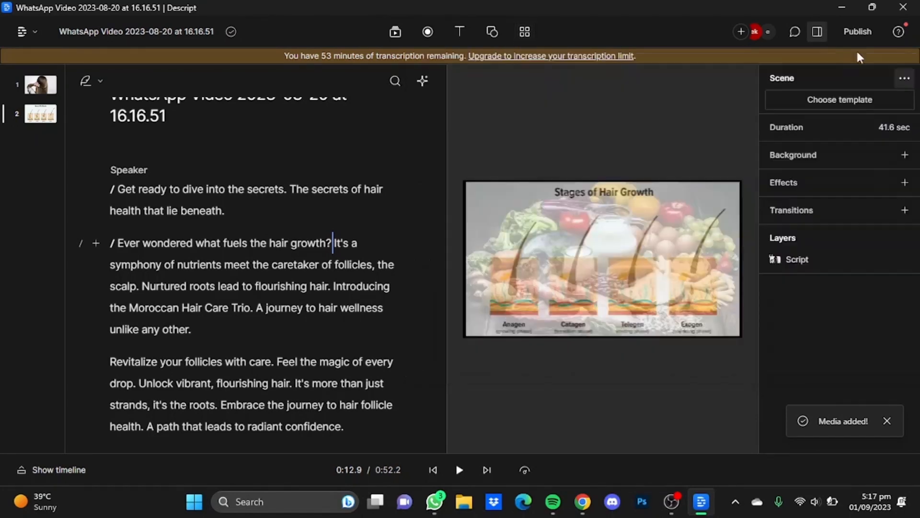
left_click(401, 32)
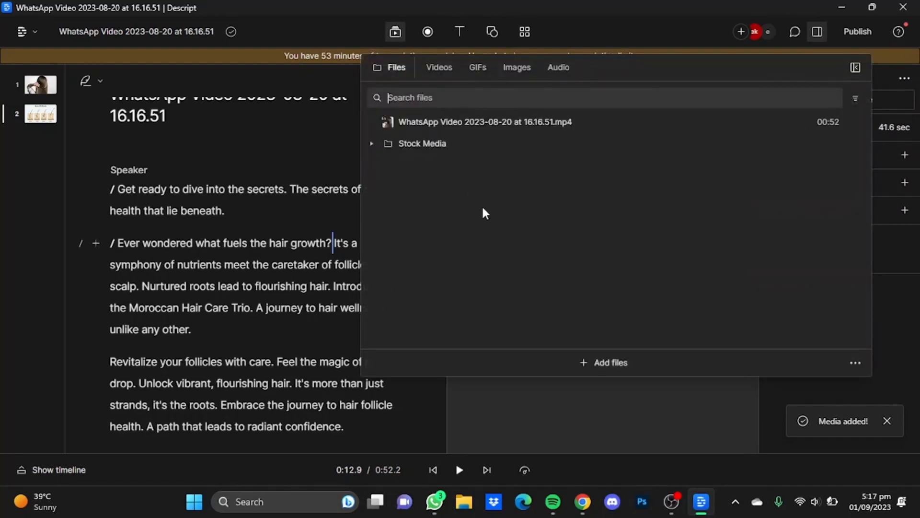
left_click(532, 33)
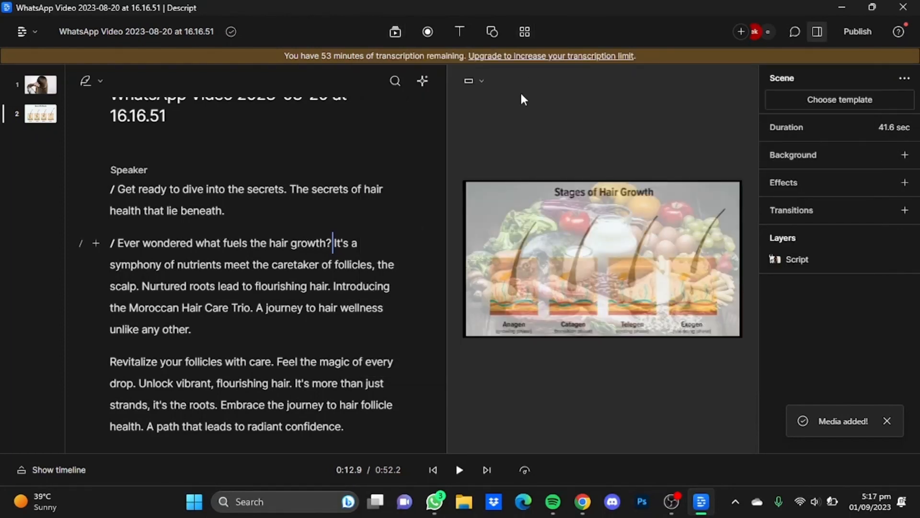
left_click(524, 32)
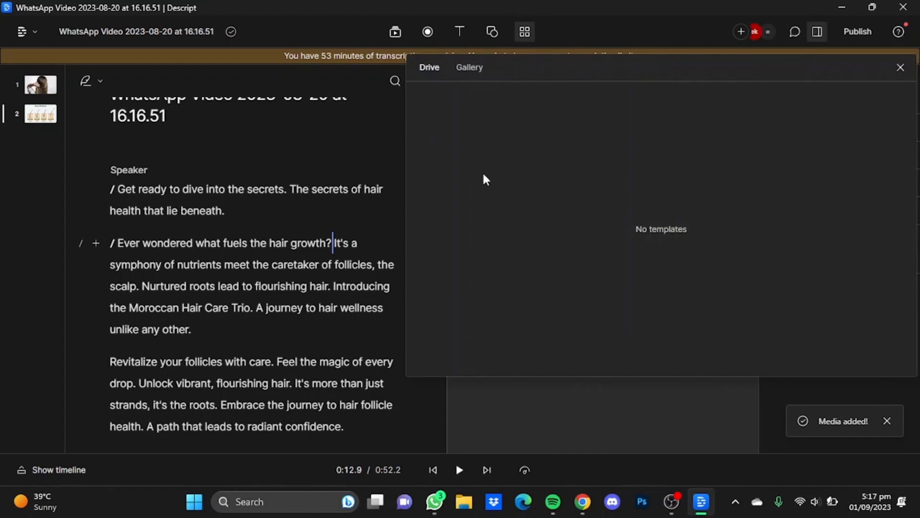
left_click(901, 69)
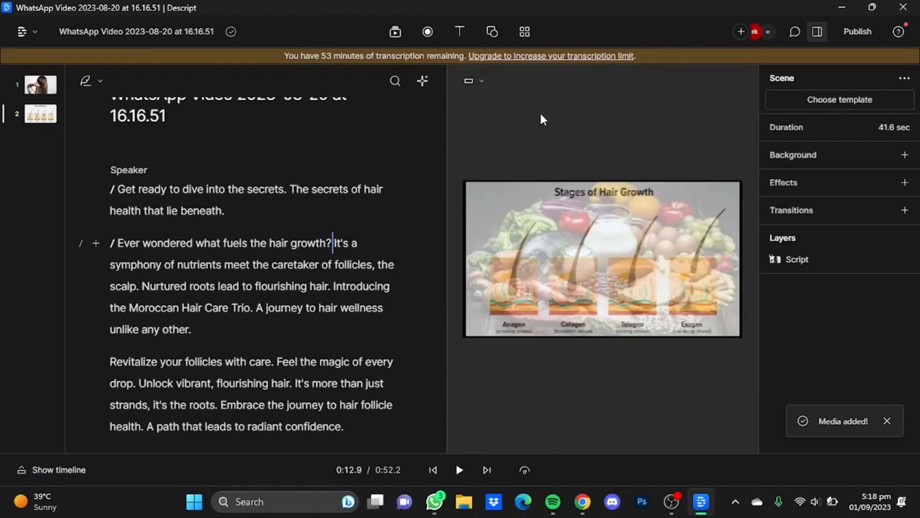
Add captions to the second scene and place them along the lower part of the video frame.
left_click(456, 38)
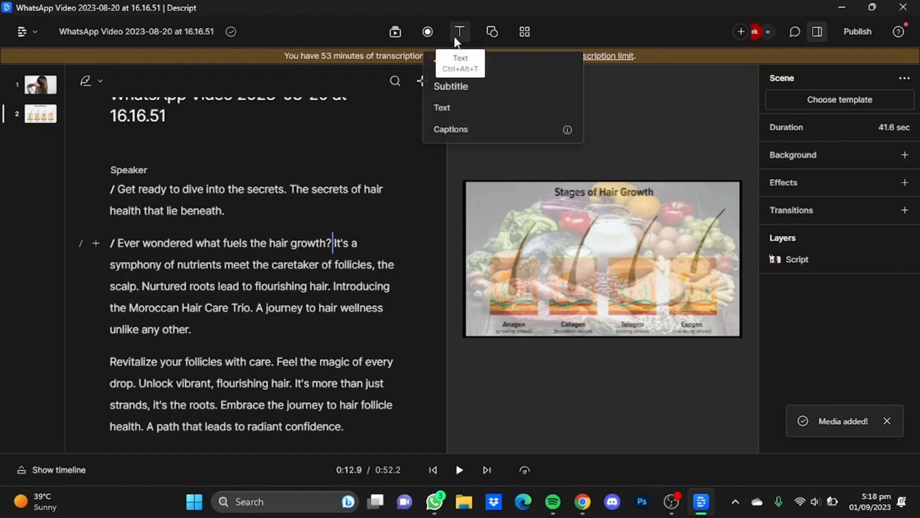
left_click(471, 130)
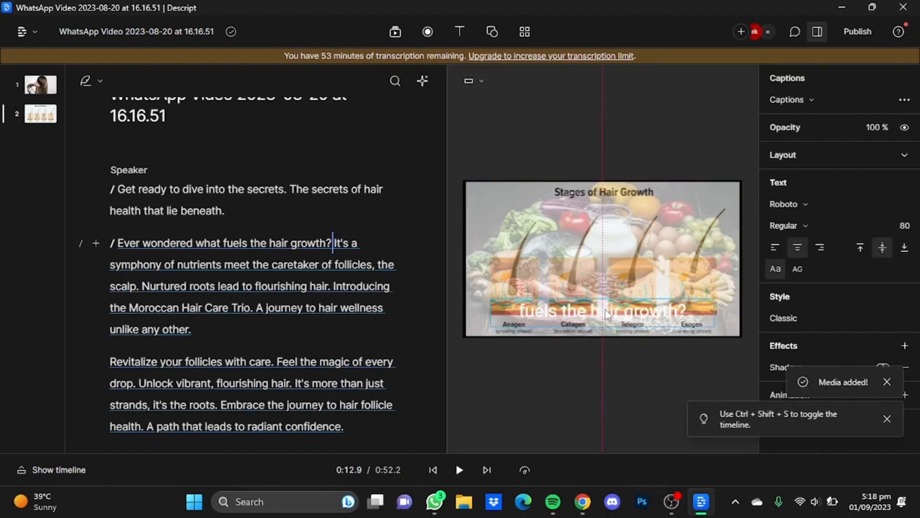
mouse_move(607, 315)
left_mouse_down()
mouse_move(608, 273)
mouse_move(608, 326)
left_mouse_up()
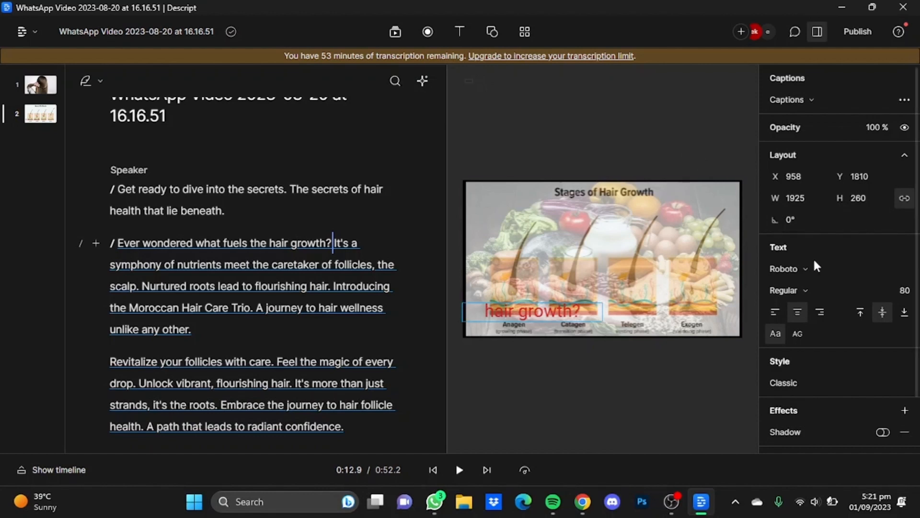
Change the caption font to Sora.
left_click(804, 277)
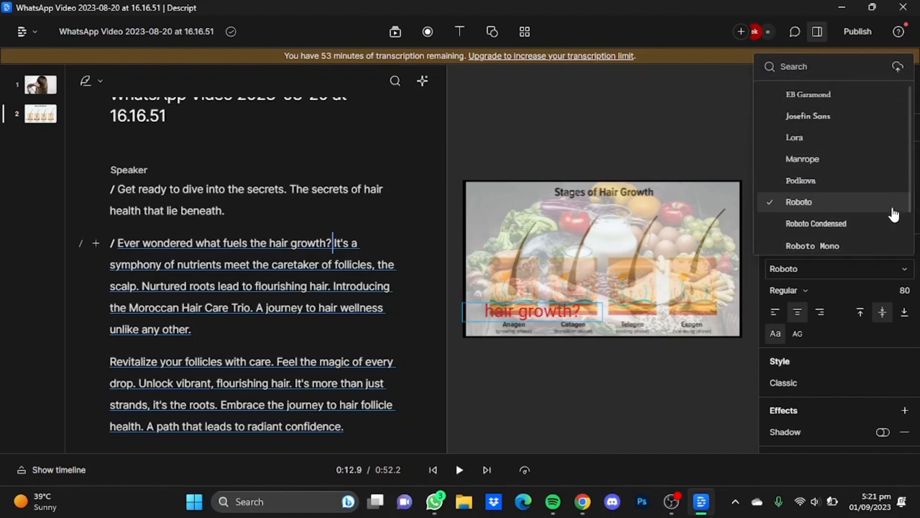
scroll(911, 197, "down", 2)
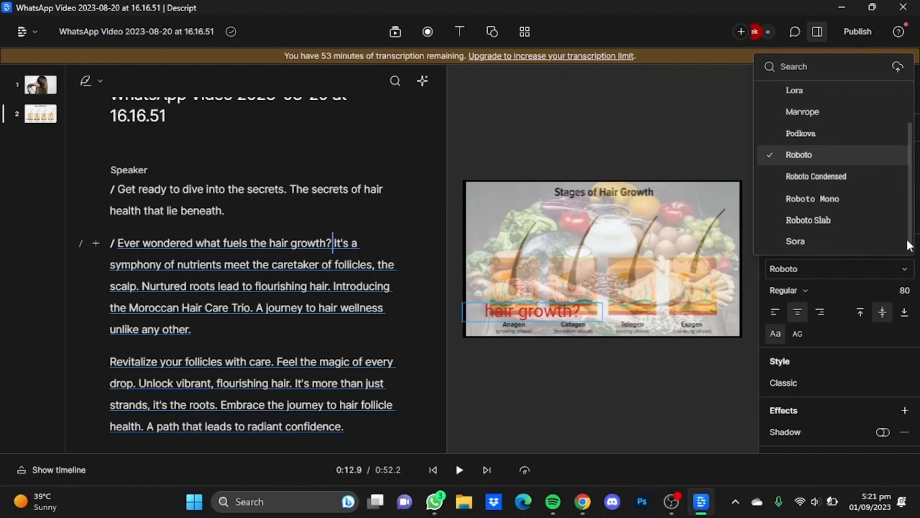
left_click(873, 244)
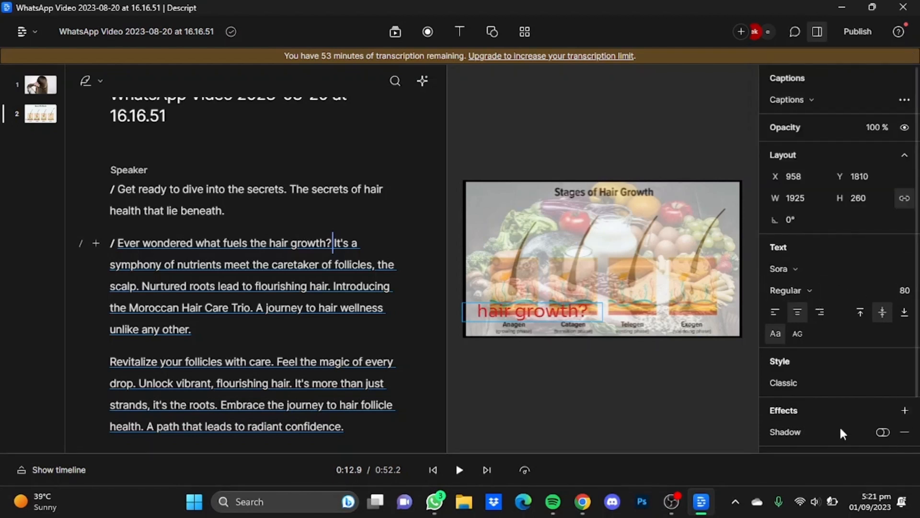
Add active word highlighting to the caption style.
scroll(917, 353, "down", 1)
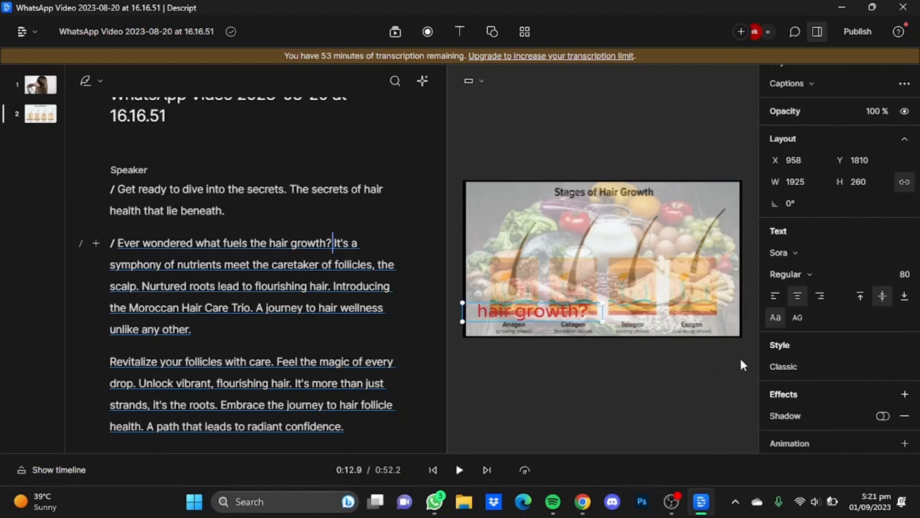
left_click(802, 367)
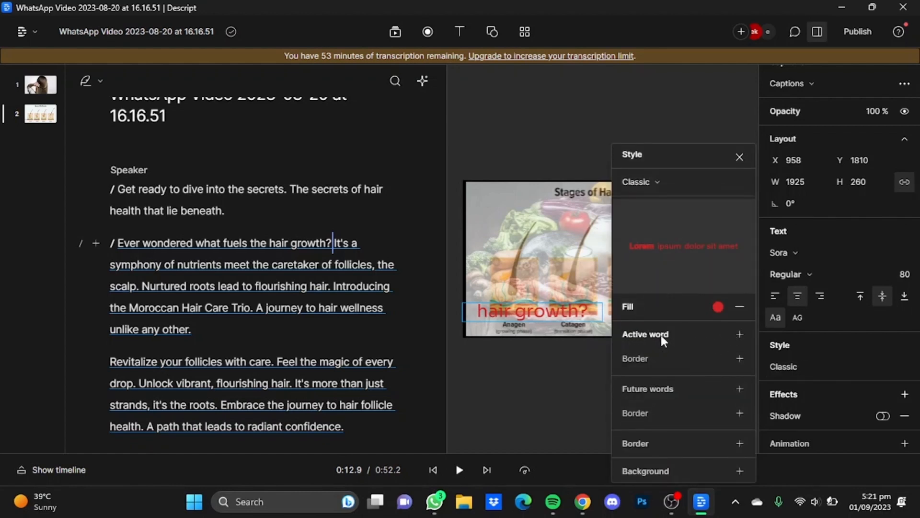
left_click(740, 334)
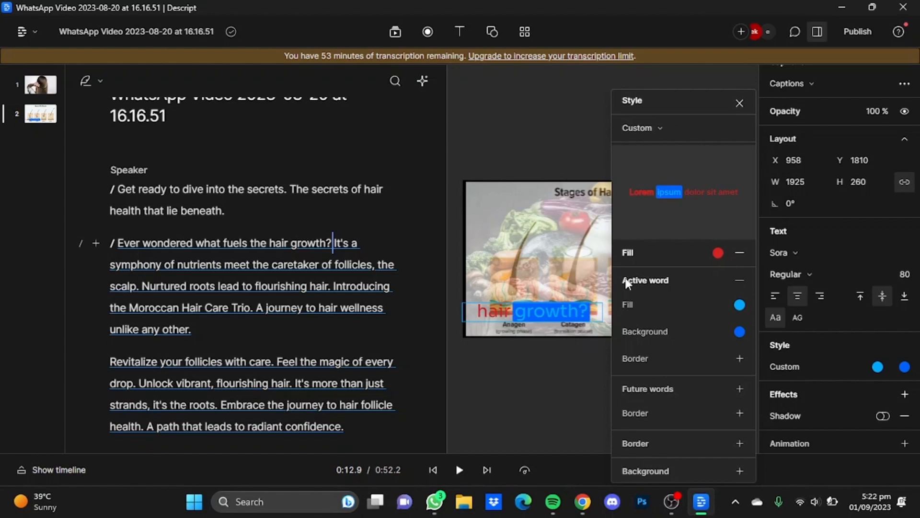
Set the fill colour of the captions' active word to bright green, hex 5af100.
left_click(739, 305)
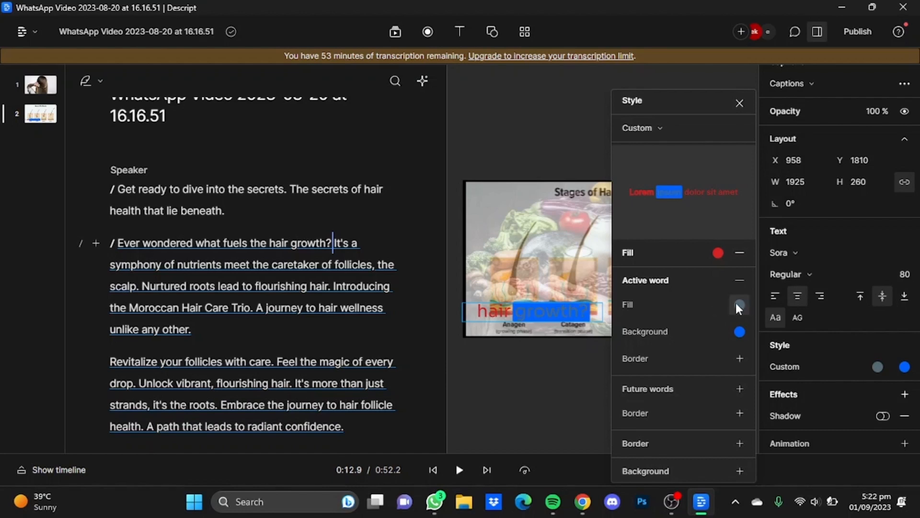
left_click(741, 306)
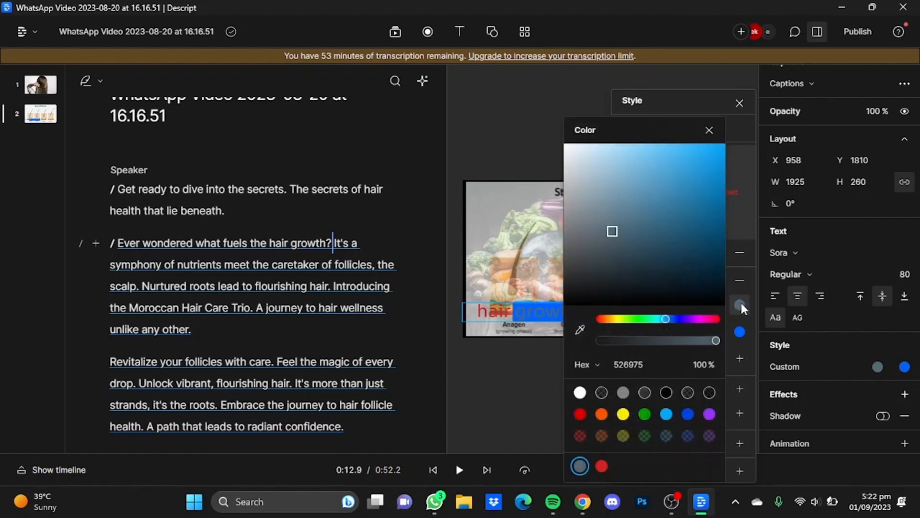
left_click(628, 225)
left_click(618, 245)
left_click_drag(664, 319, 632, 307)
left_click_drag(620, 228, 733, 153)
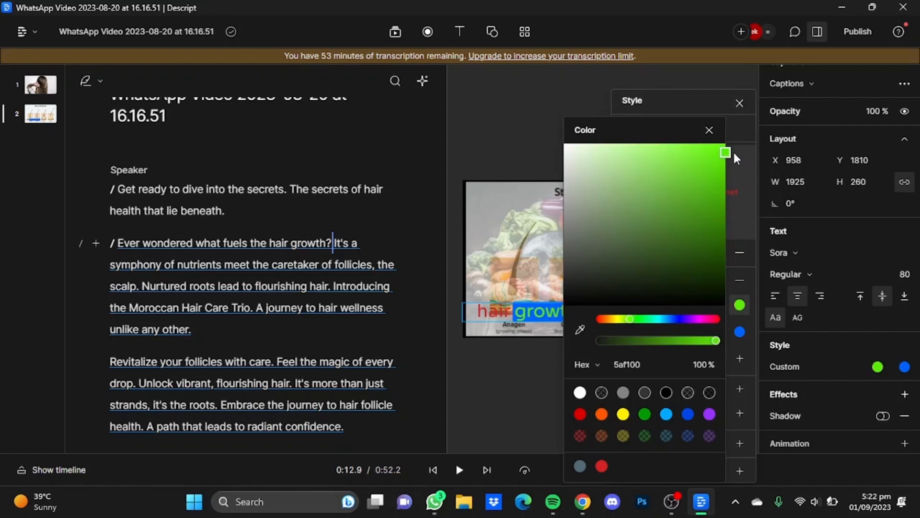
left_click(534, 119)
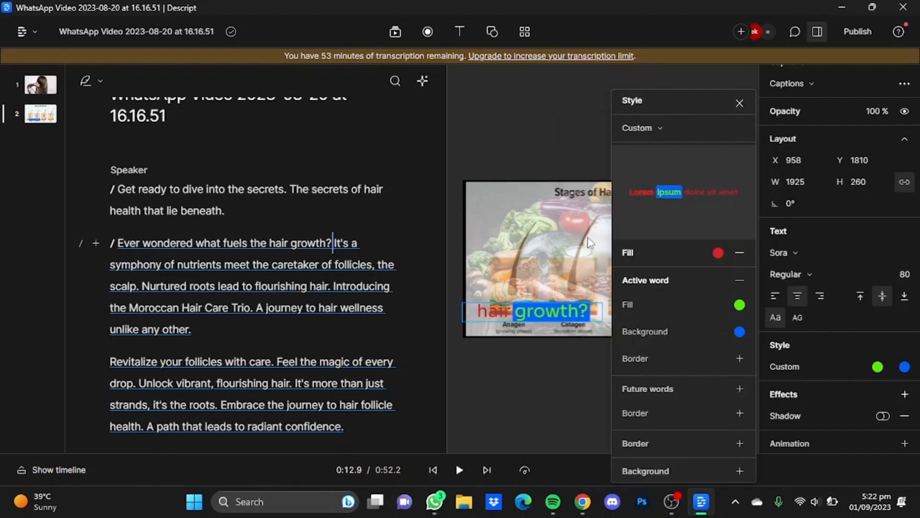
Set the background colour of the captions' active word to red, hex eb0505.
left_click(740, 333)
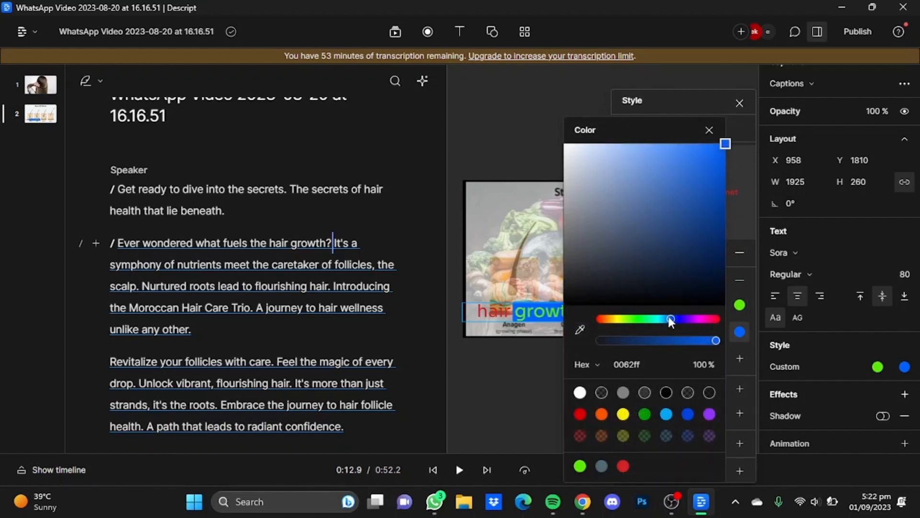
left_click_drag(673, 321, 575, 316)
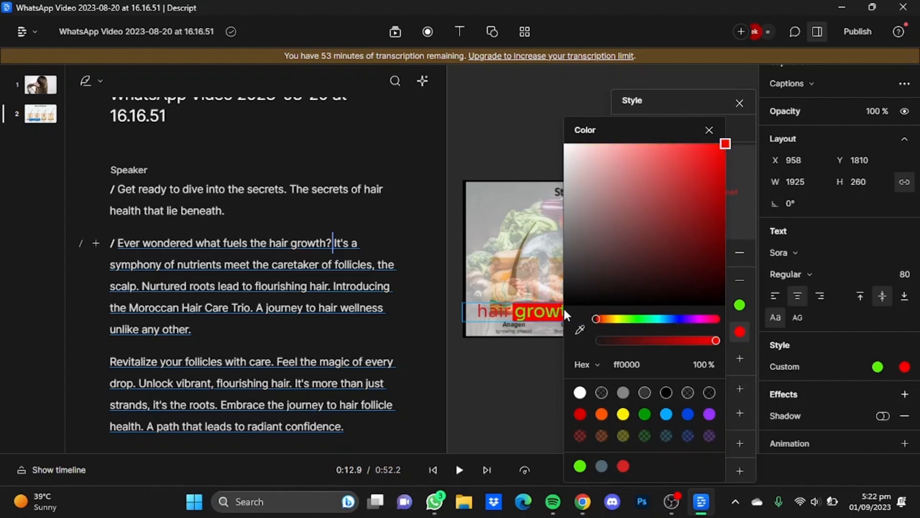
left_click_drag(622, 273, 722, 156)
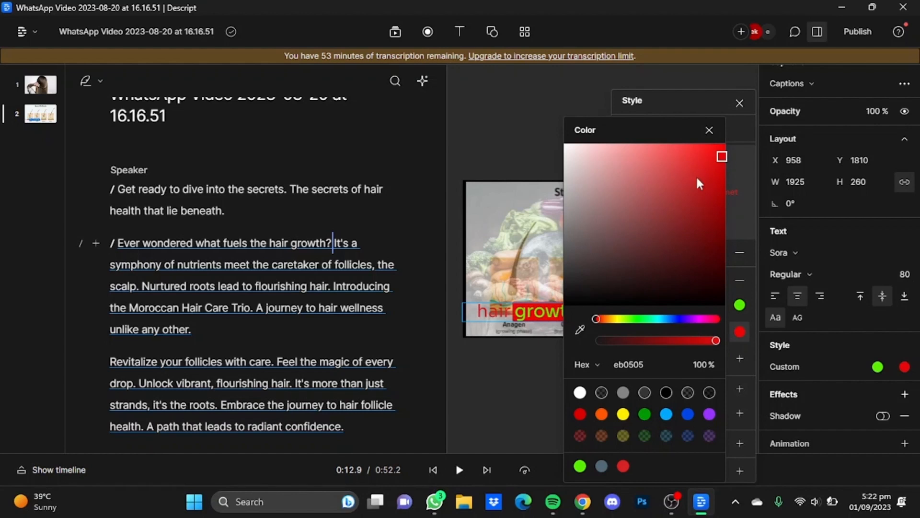
left_click(709, 130)
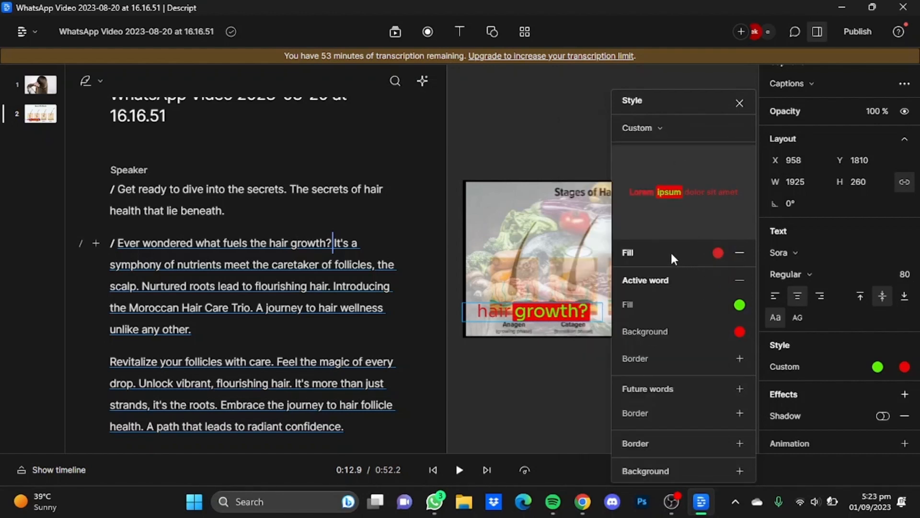
Set the captions' general fill colour to black, hex 000000, and close the style settings.
left_click(717, 254)
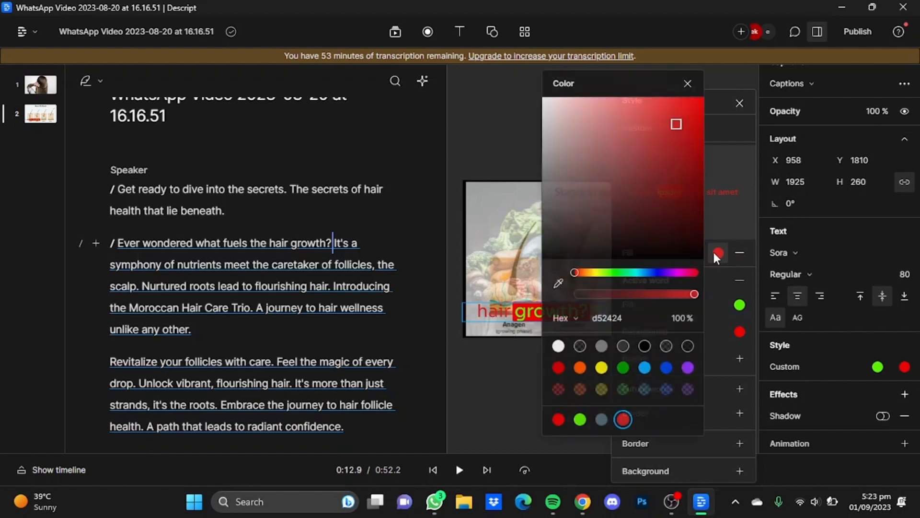
mouse_move(626, 239)
left_mouse_down()
mouse_move(622, 169)
mouse_move(604, 168)
mouse_move(587, 235)
mouse_move(540, 286)
left_mouse_up()
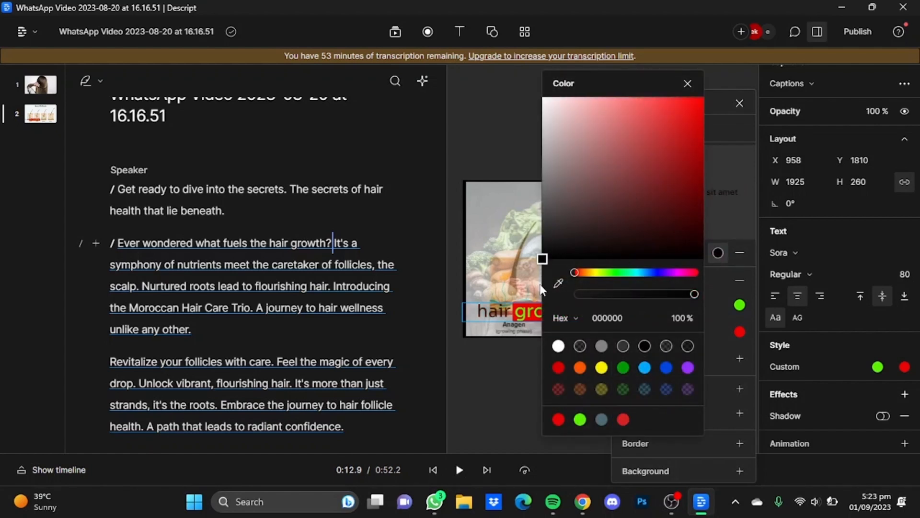
left_click(683, 85)
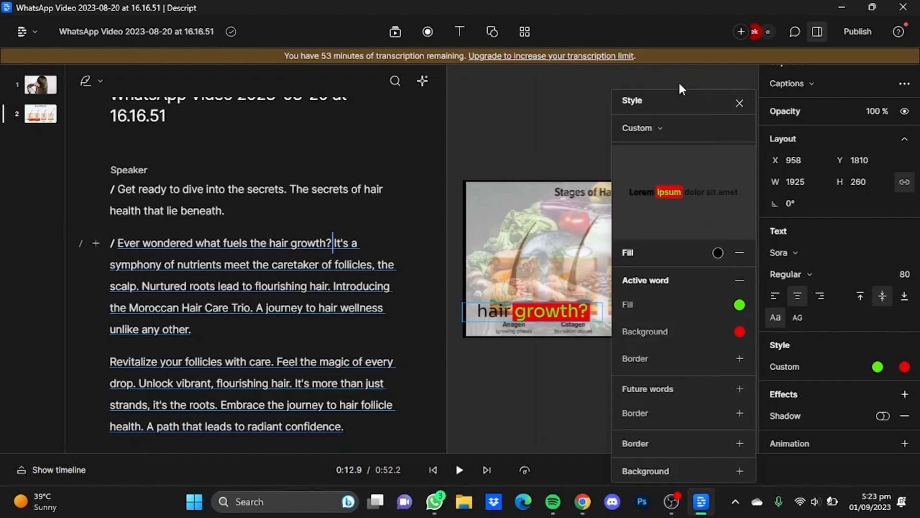
left_click(762, 282)
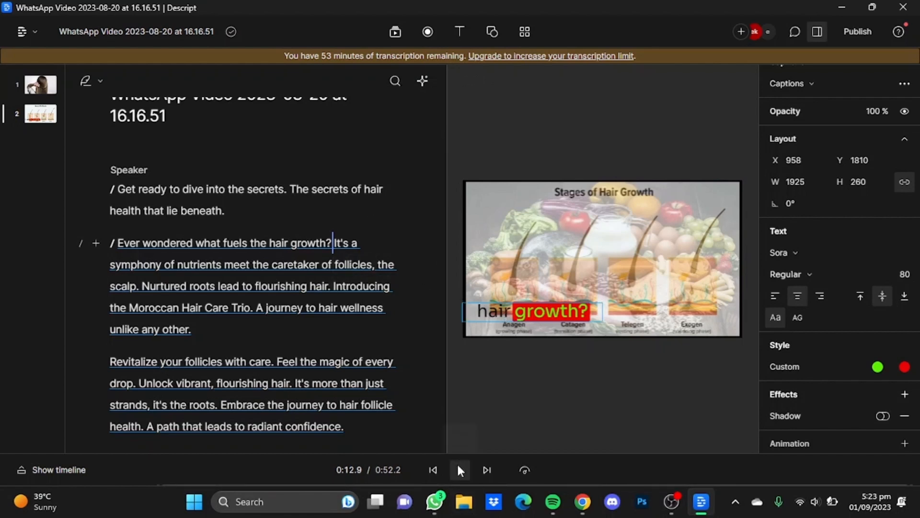
Widen the caption box across the video frame to about 3646 by 297 and play the scene to check the captions.
left_click(459, 469)
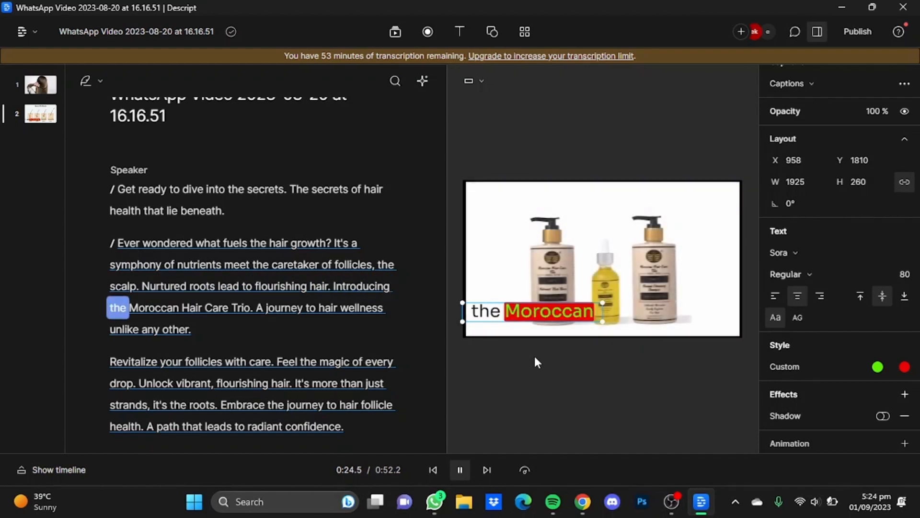
key("space")
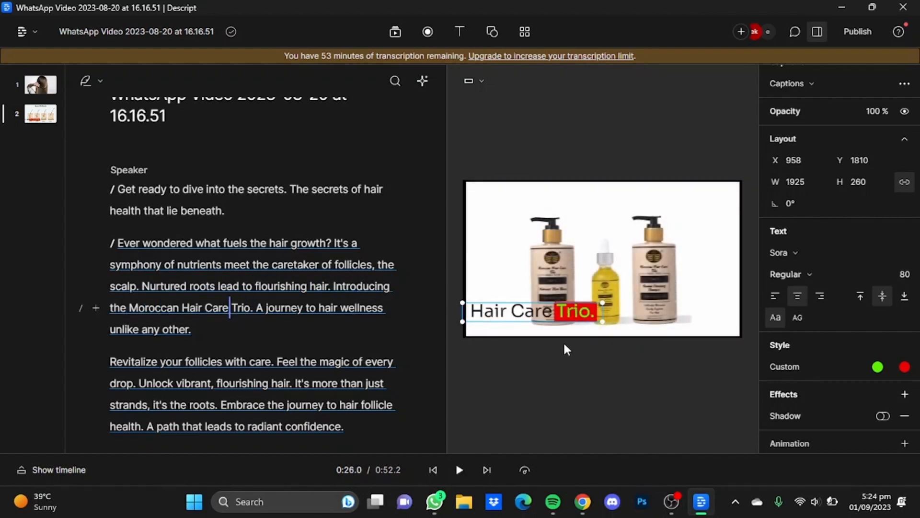
left_click_drag(602, 319, 731, 319)
key("space")
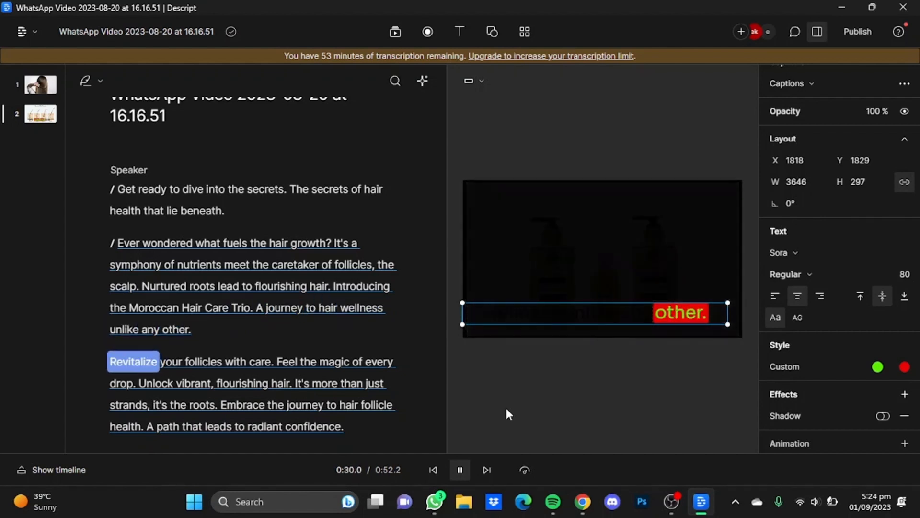
key("space")
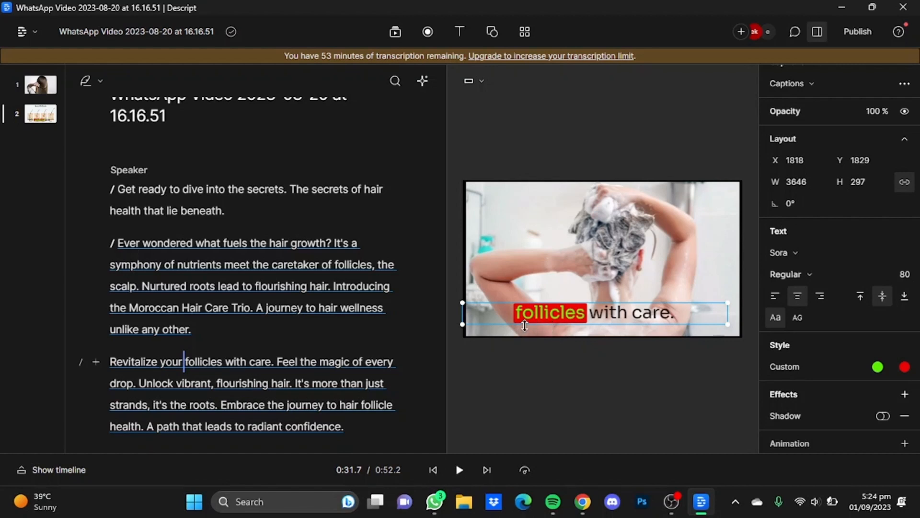
left_click(559, 400)
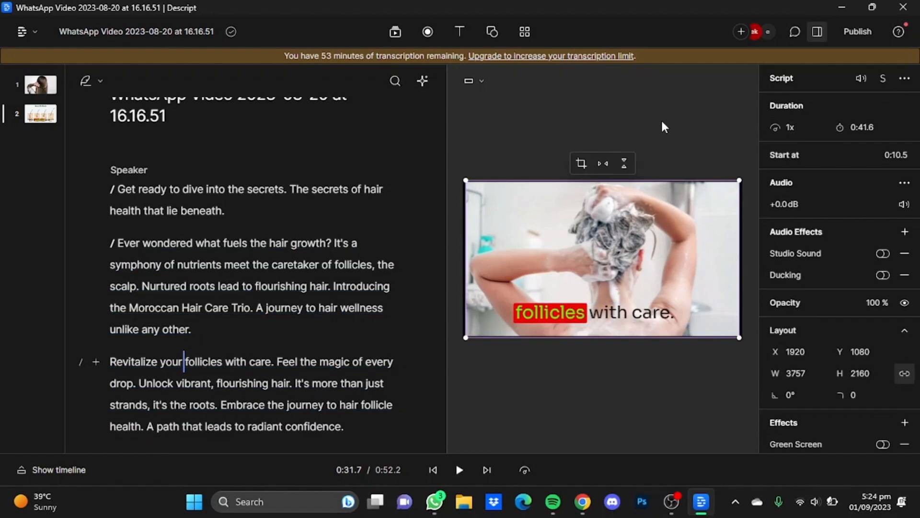
Open the publishing options for the video and examine the available publishing destinations.
left_click(848, 31)
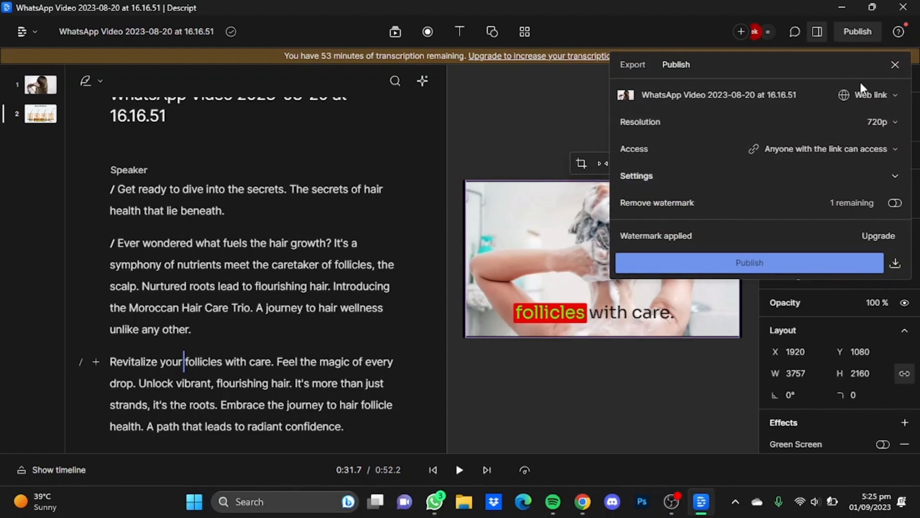
left_click(870, 94)
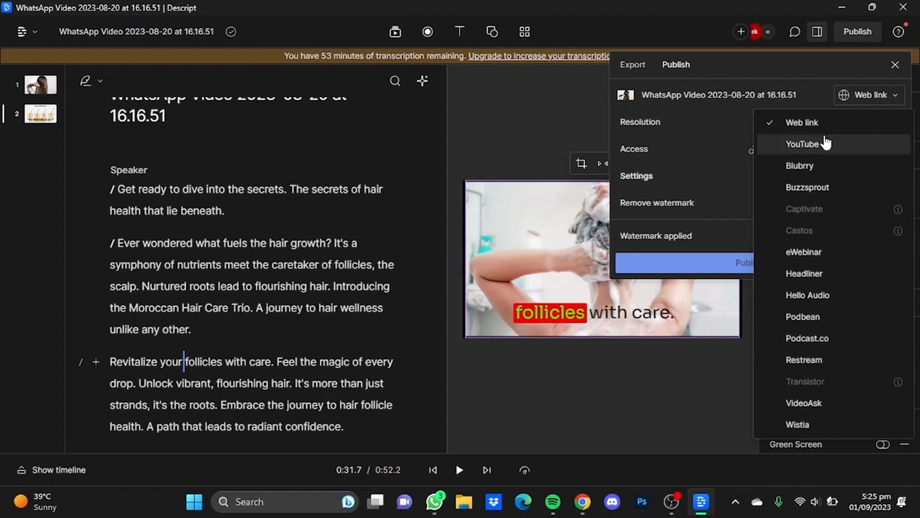
left_click(811, 95)
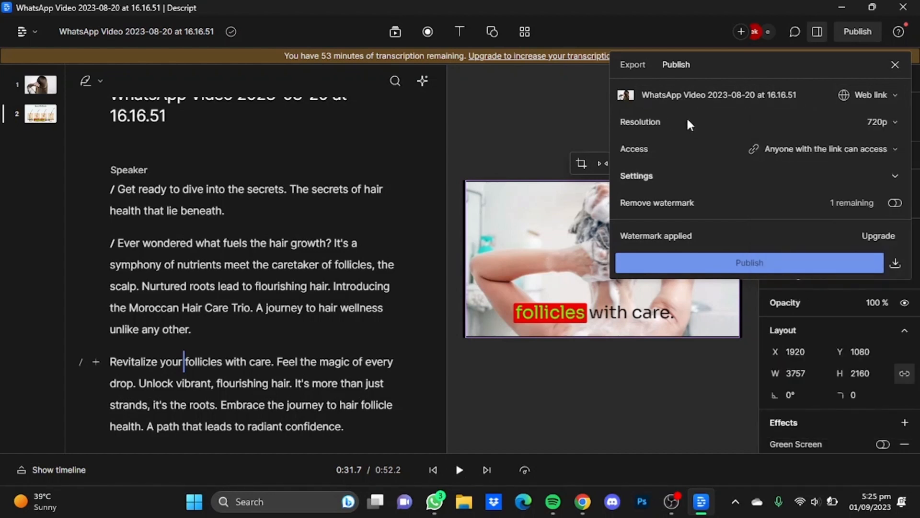
Set up a local video export of the current composition at 720p resolution.
left_click(631, 65)
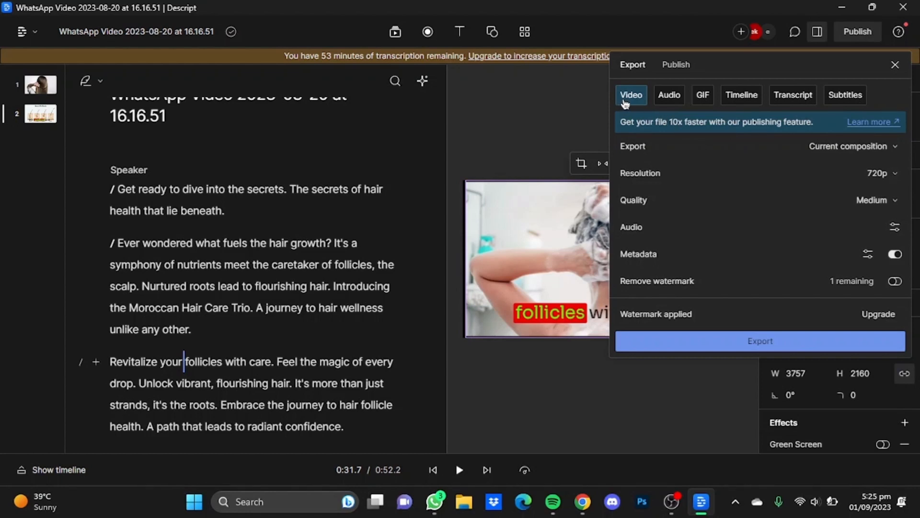
left_click(892, 172)
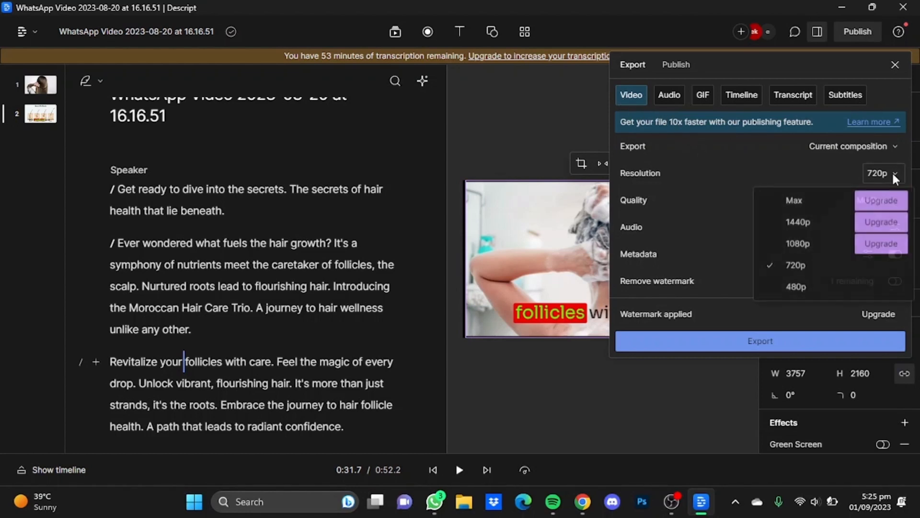
left_click(839, 272)
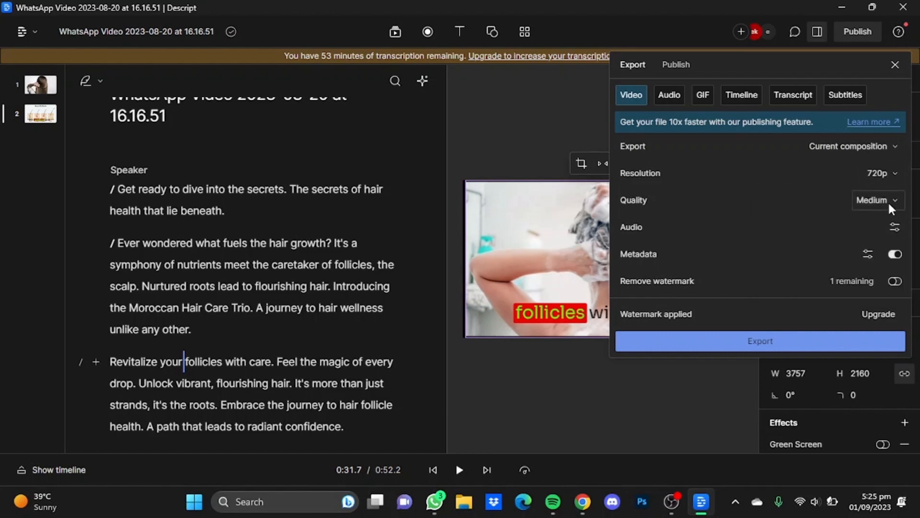
left_click(827, 146)
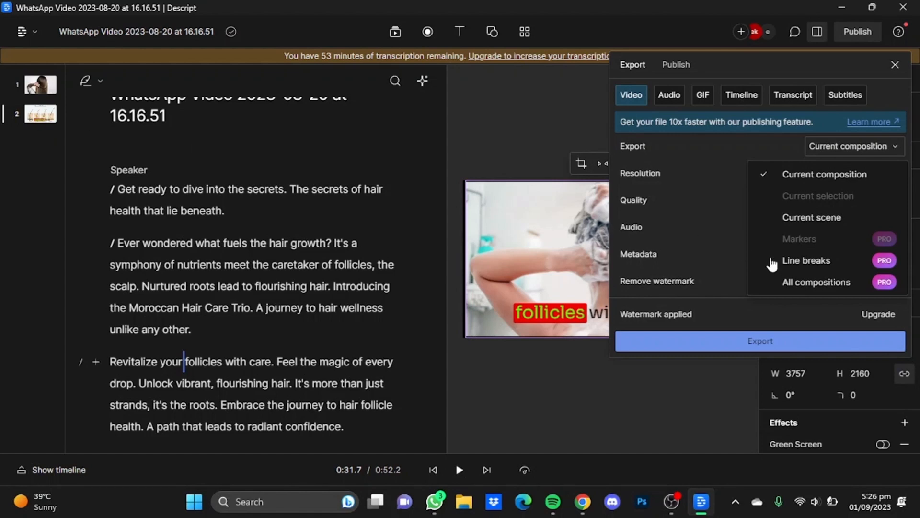
left_click(797, 185)
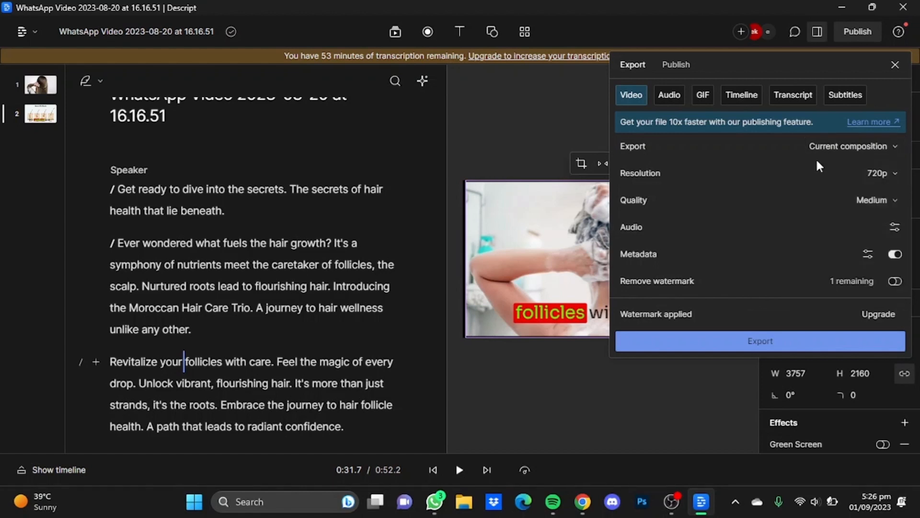